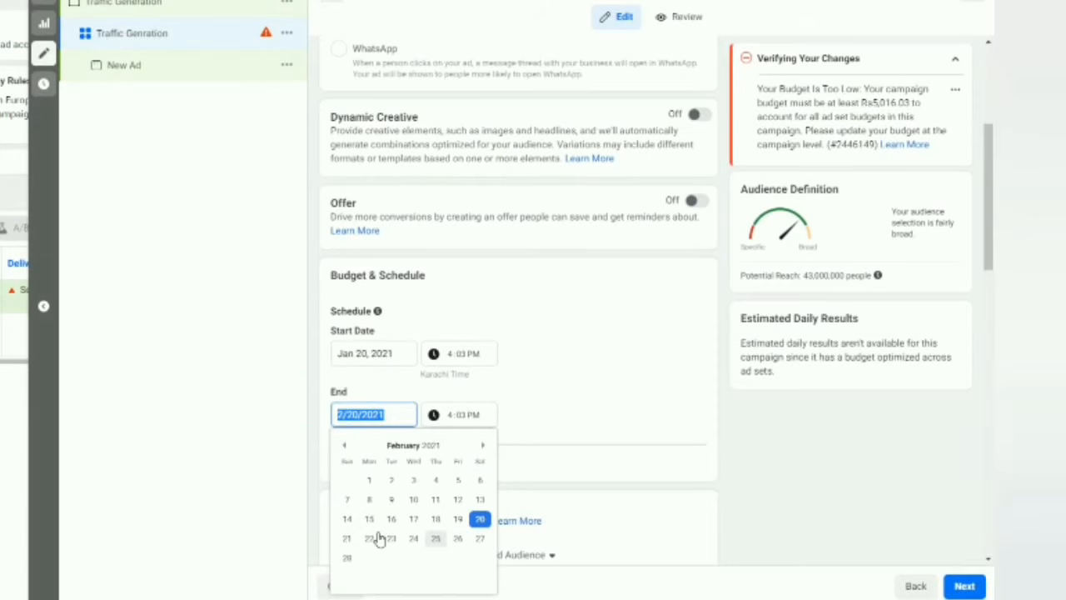
Set the ad set's schedule end date to February 23, 2021
left_click(391, 539)
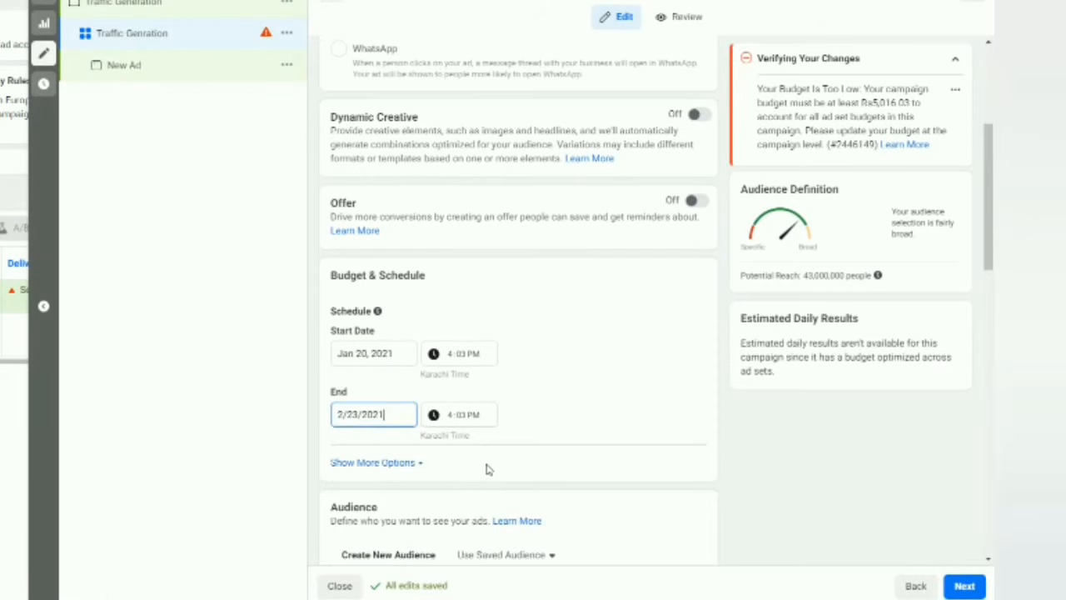
View the options for creating a new custom or lookalike audience without choosing one
scroll(546, 463, "down", 1)
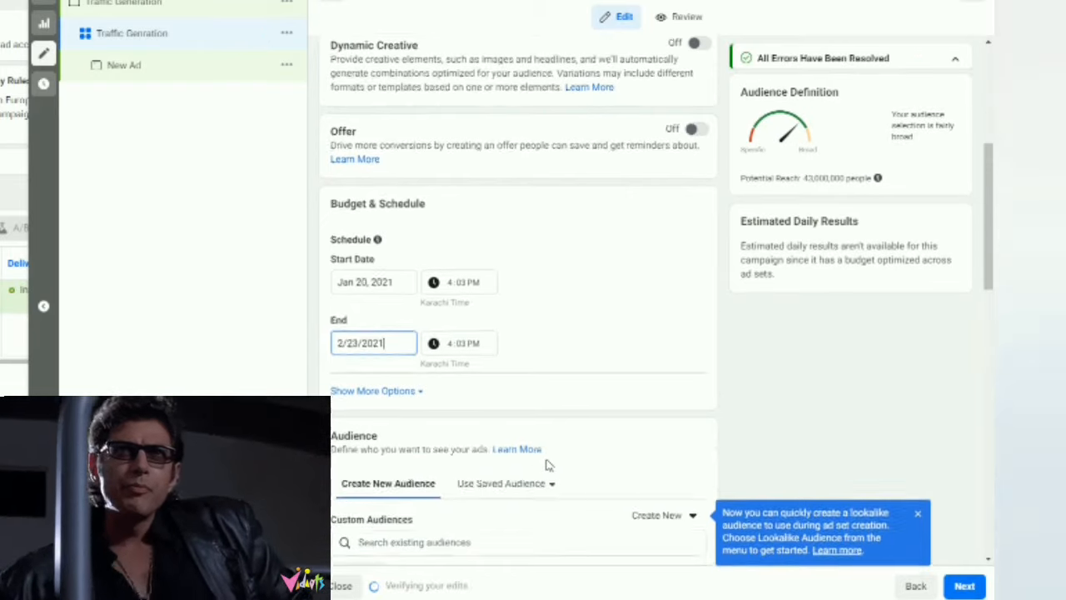
scroll(545, 464, "down", 4)
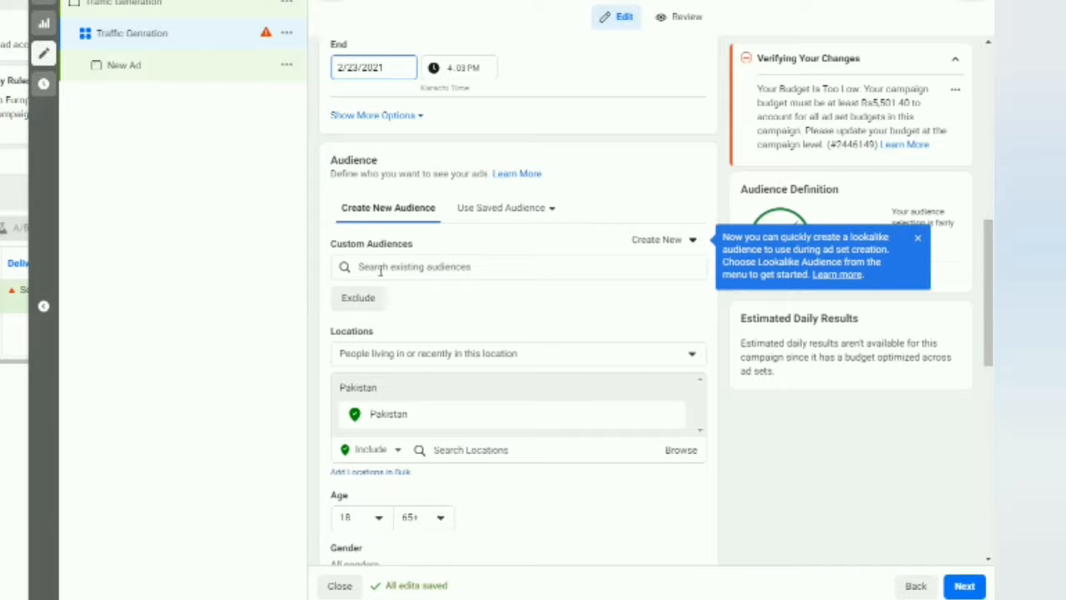
left_click(693, 247)
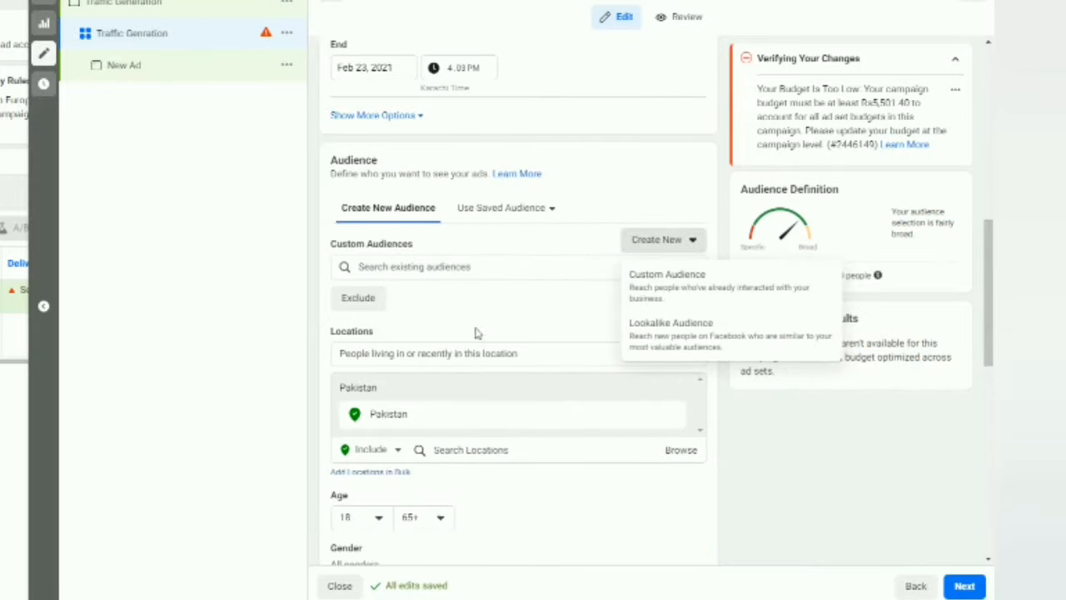
left_click(562, 307)
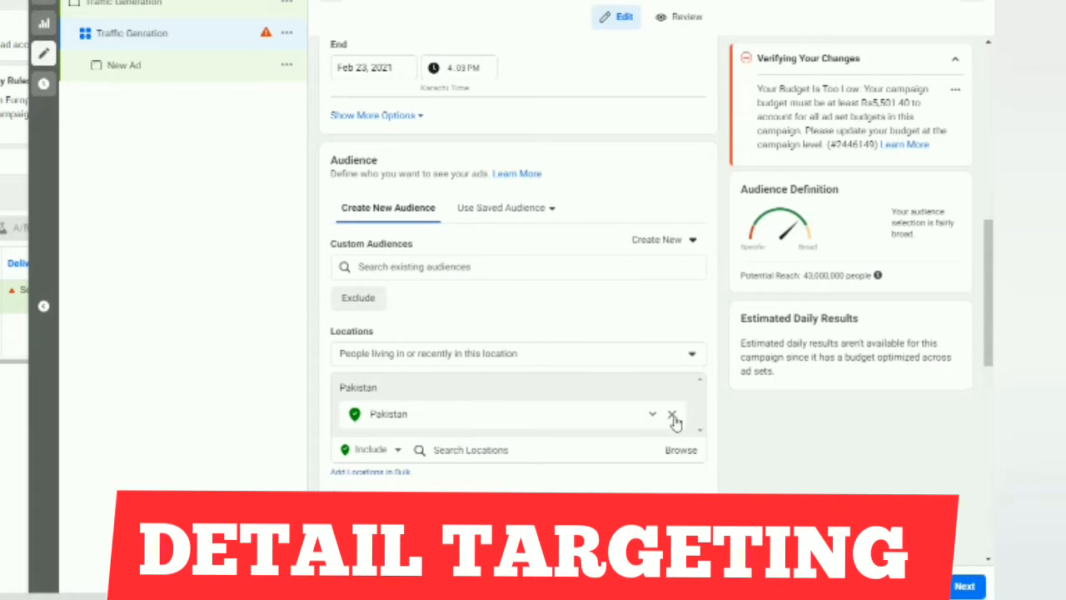
Remove Pakistan from the audience locations and include it again through a location search for "pakistan"
left_click(673, 417)
left_click(561, 401)
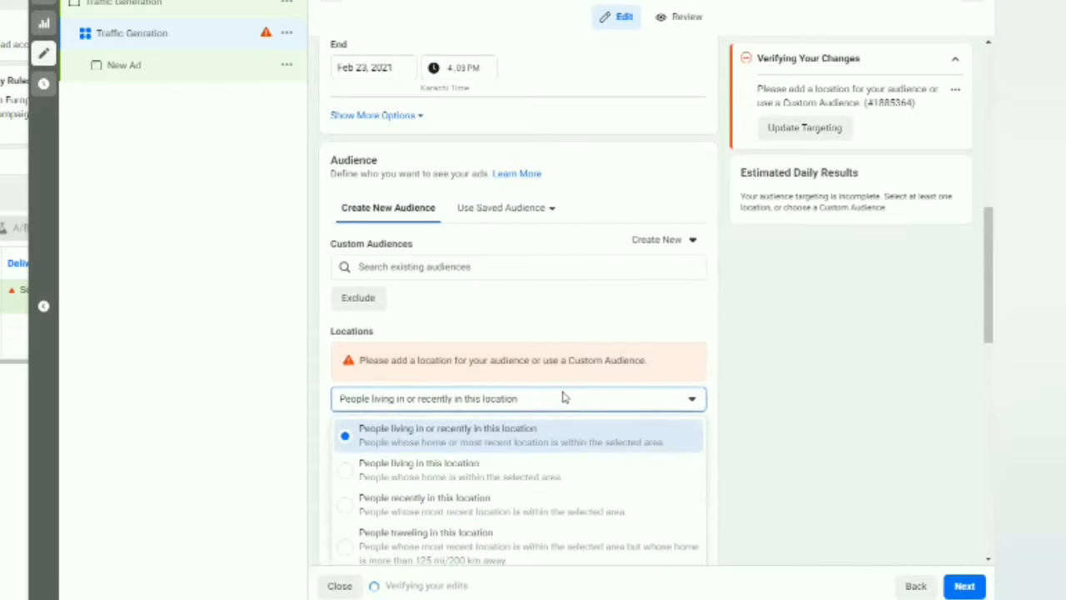
left_click(563, 399)
left_click(525, 431)
type("a")
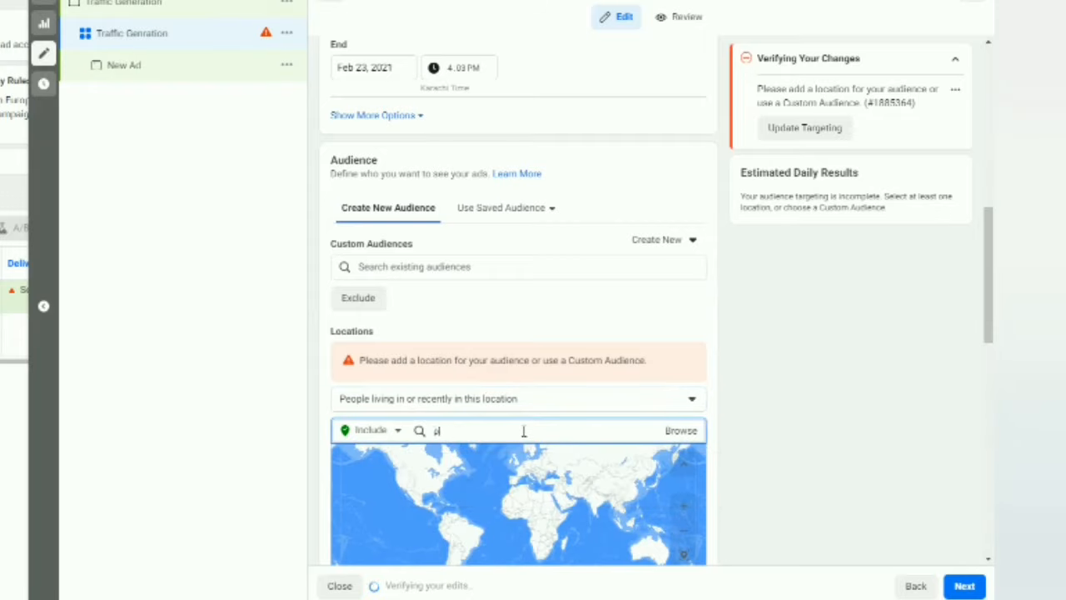
type("akistan")
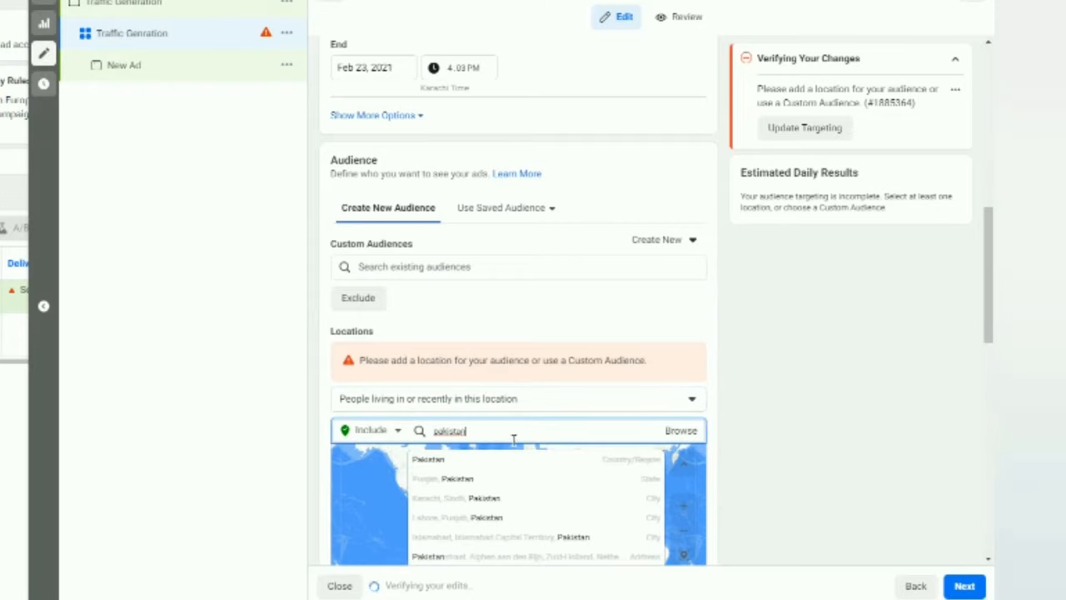
left_click(466, 463)
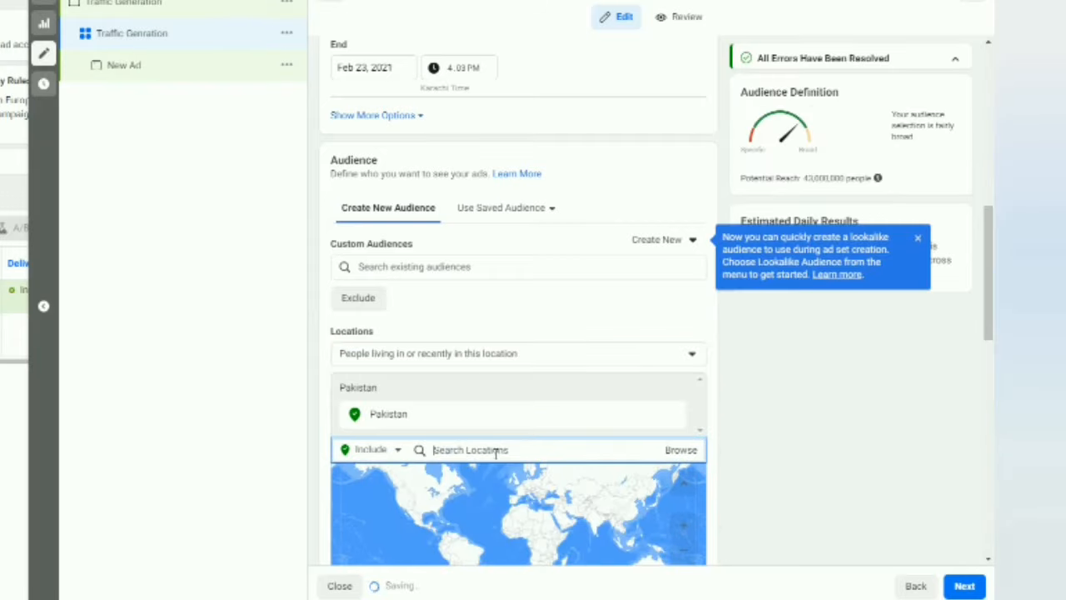
Include the United Arab Emirates as a second audience location
type("united ara")
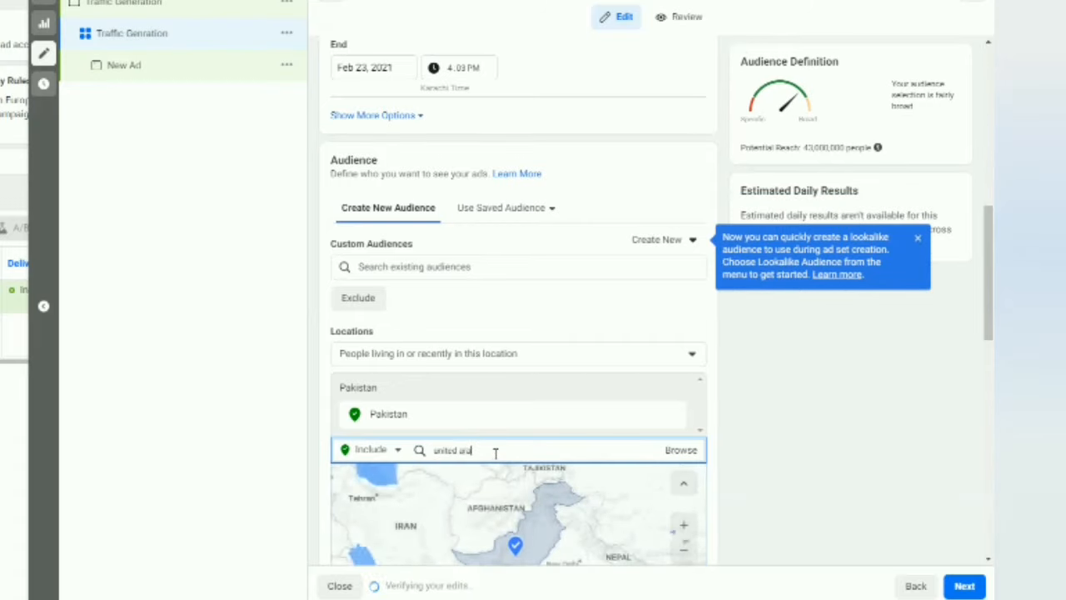
left_click(476, 483)
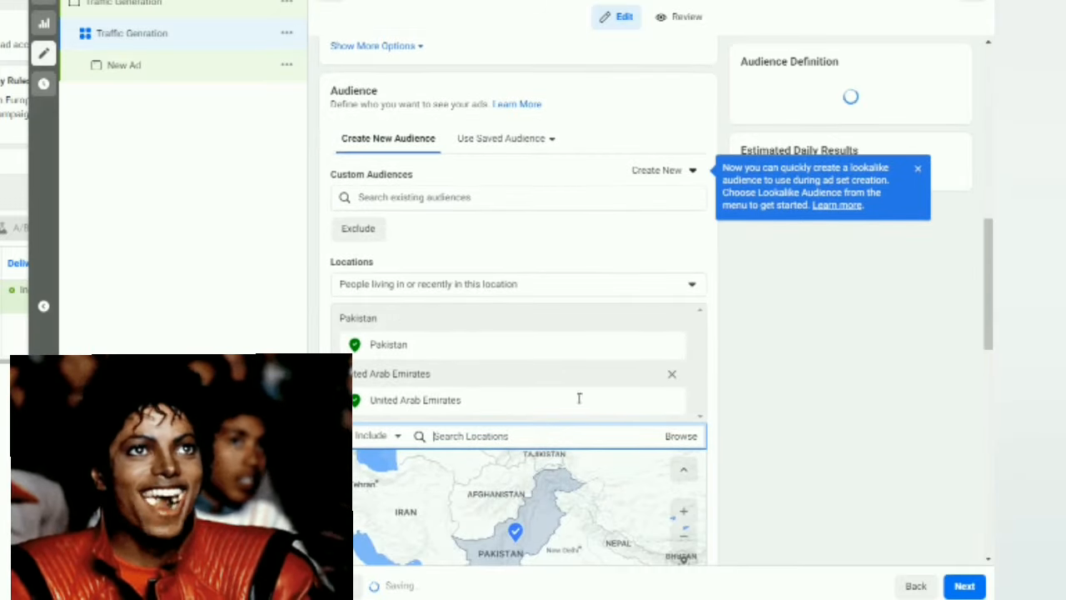
Set the audience age range to a minimum of 13 and a maximum of 60
scroll(766, 371, "down", 2)
scroll(769, 379, "down", 3)
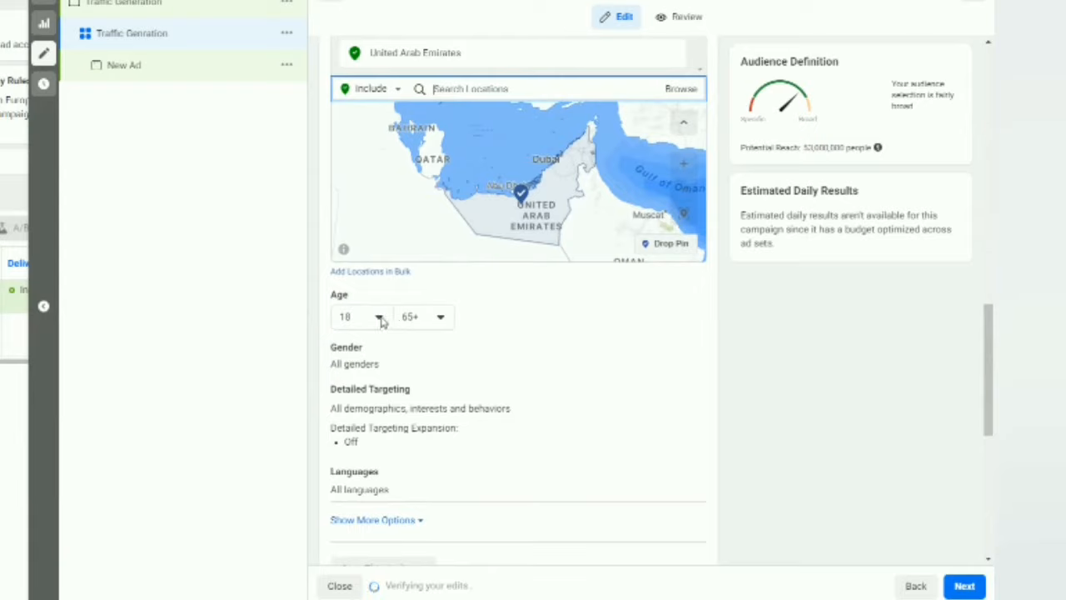
left_click(379, 319)
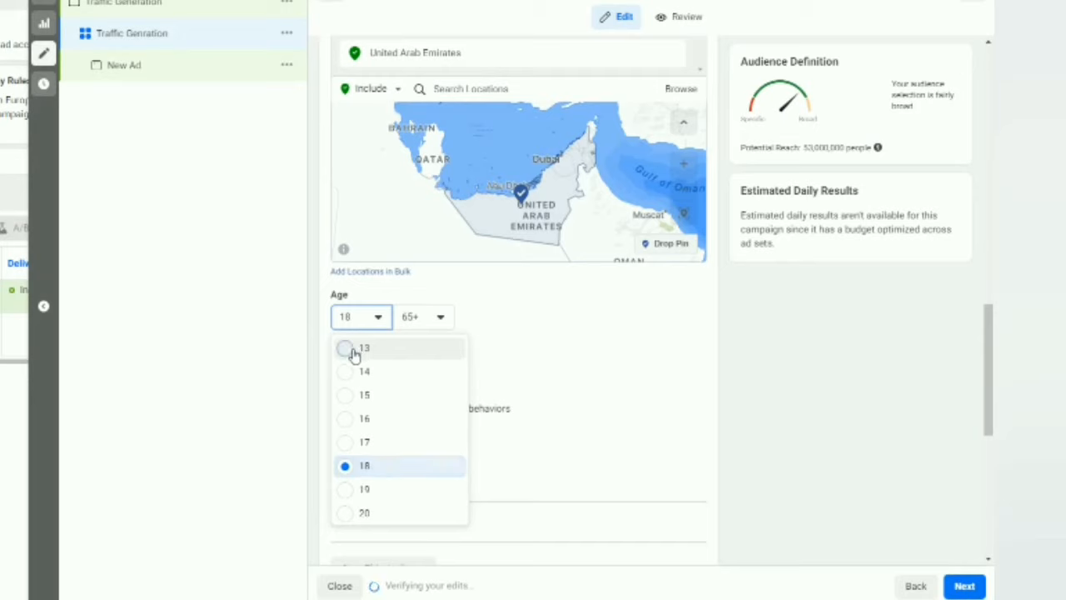
left_click(359, 350)
left_click(439, 318)
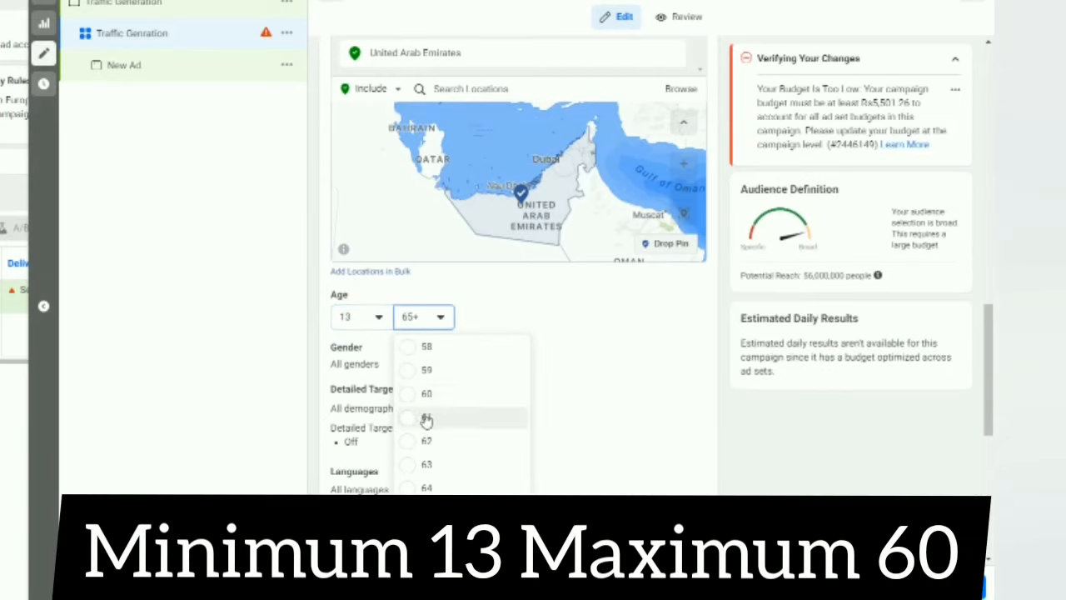
left_click(428, 395)
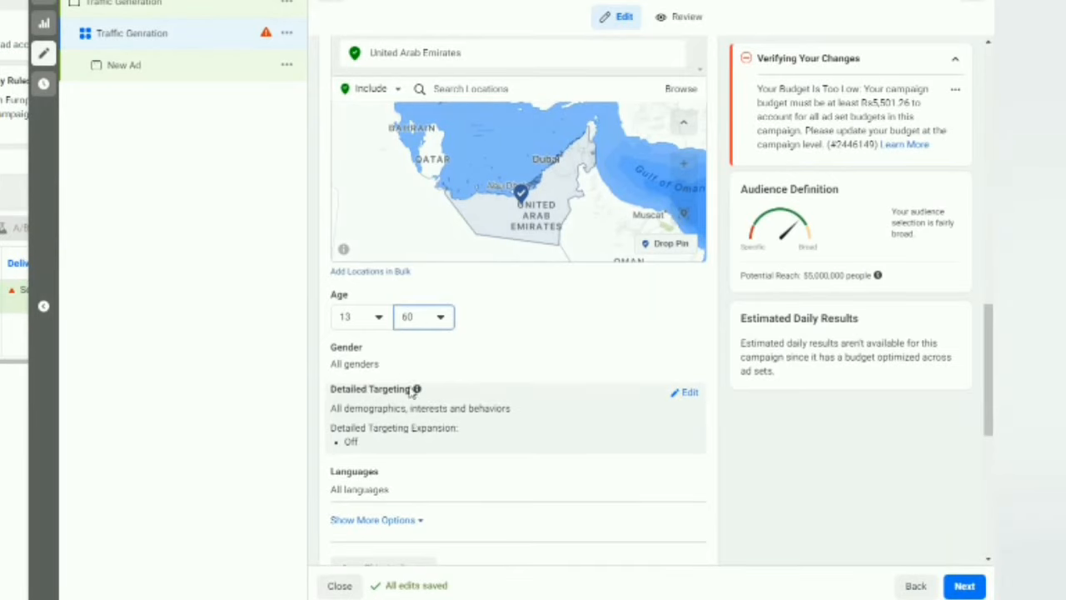
Edit the detailed targeting, search for "shopping", and add the Online shopping interest
left_click(690, 394)
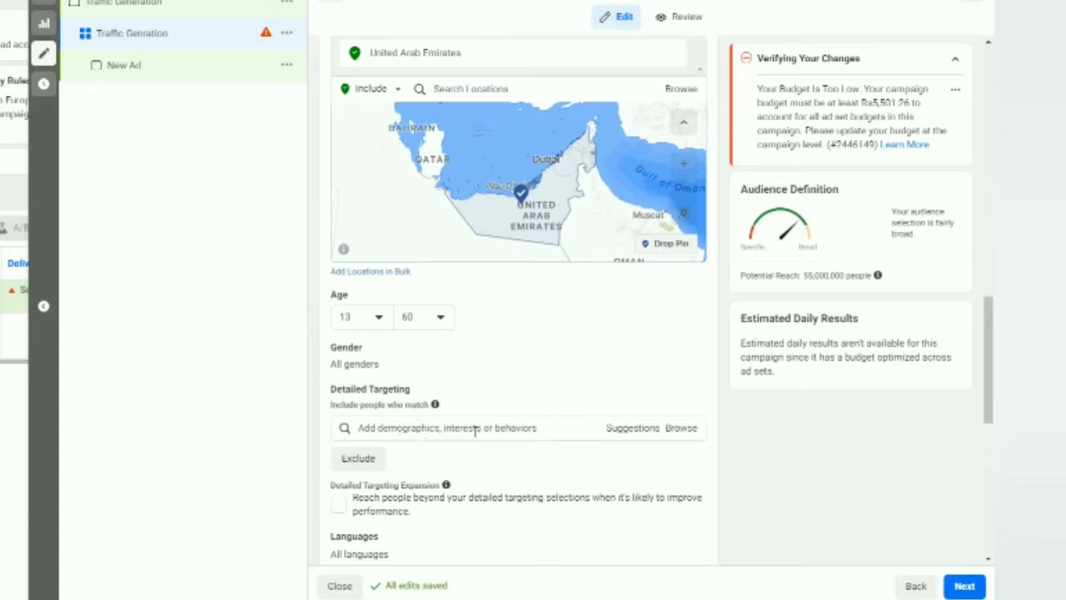
left_click(427, 429)
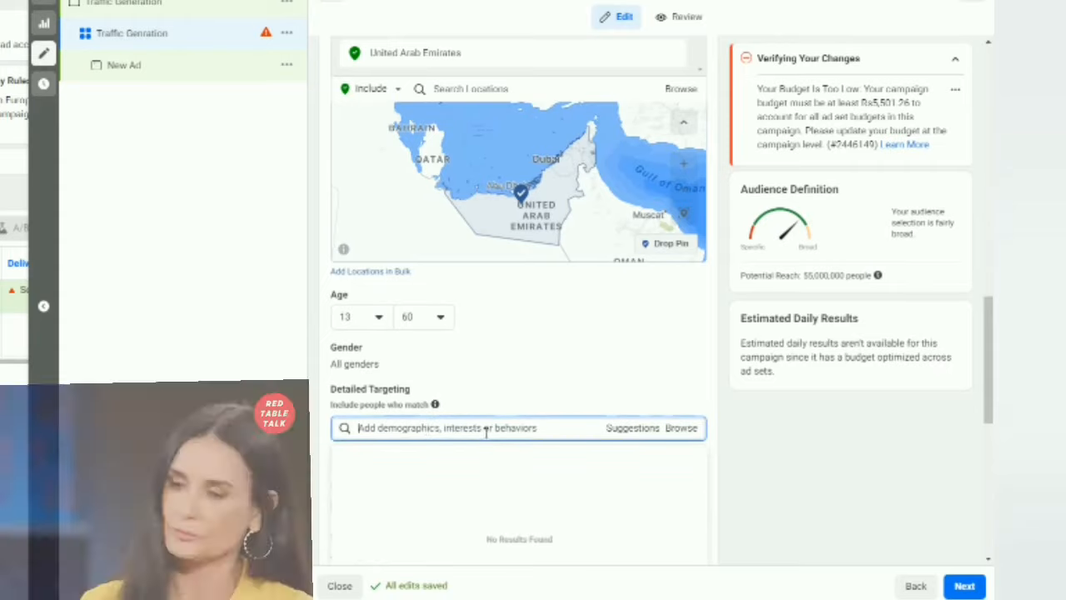
type("ahopp")
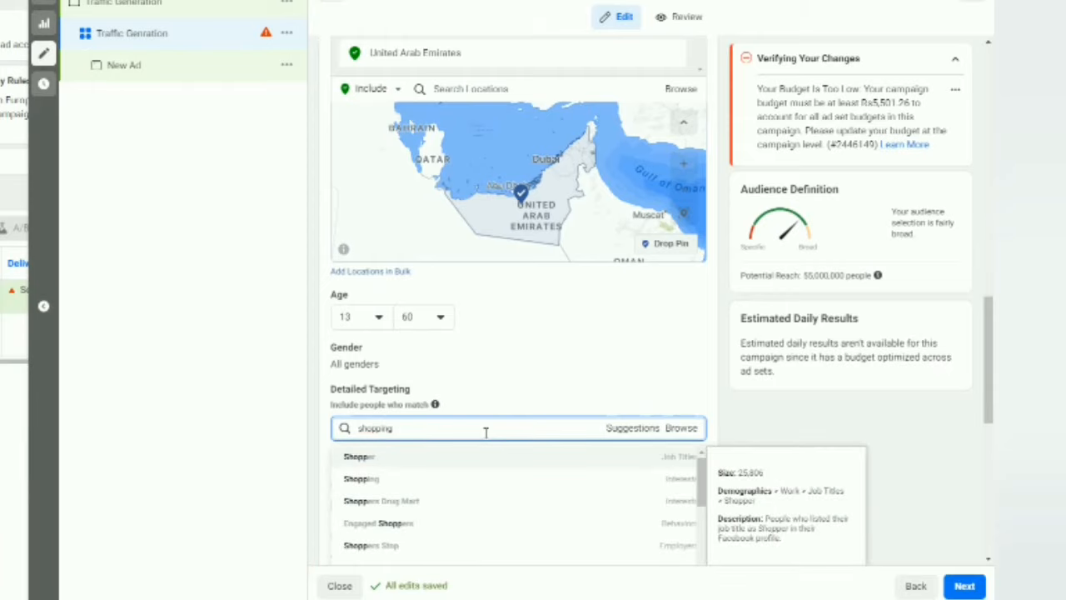
type("ing")
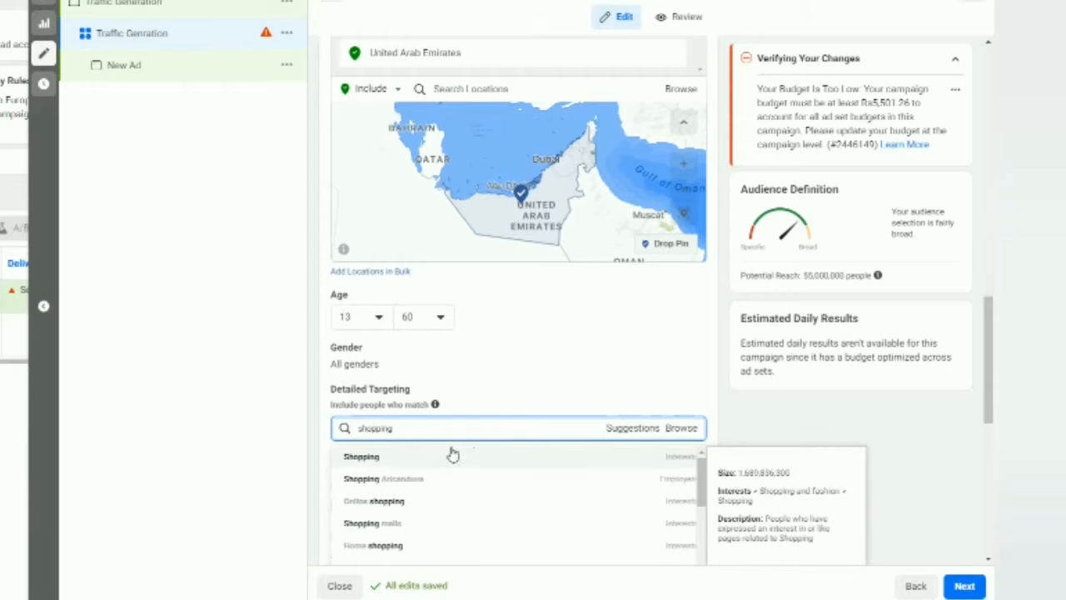
left_click(378, 503)
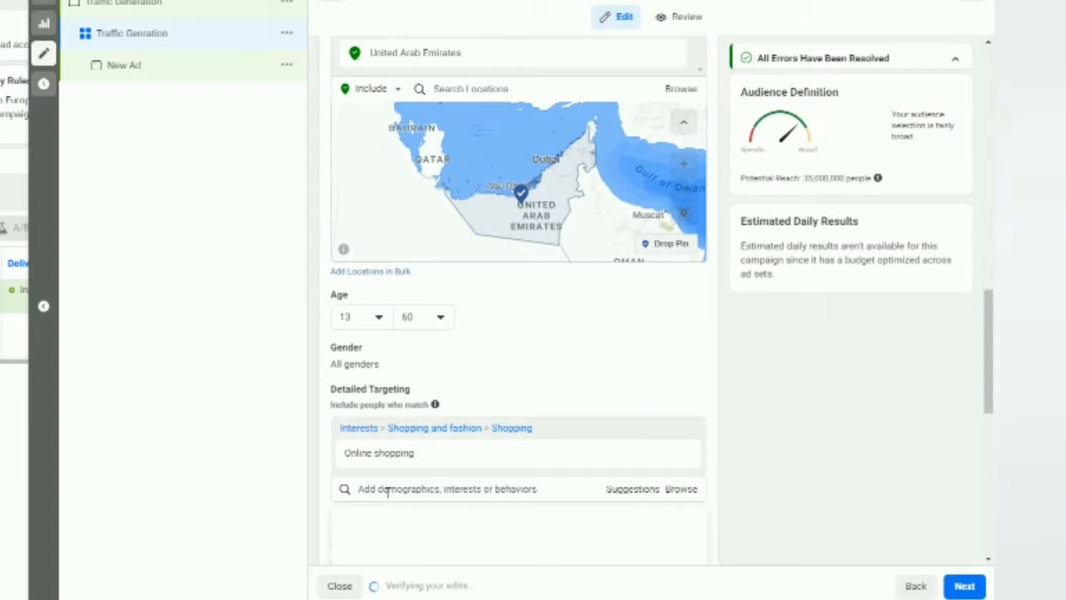
Search the detailed targeting for "video" and add the Music videos interest
left_click(387, 490)
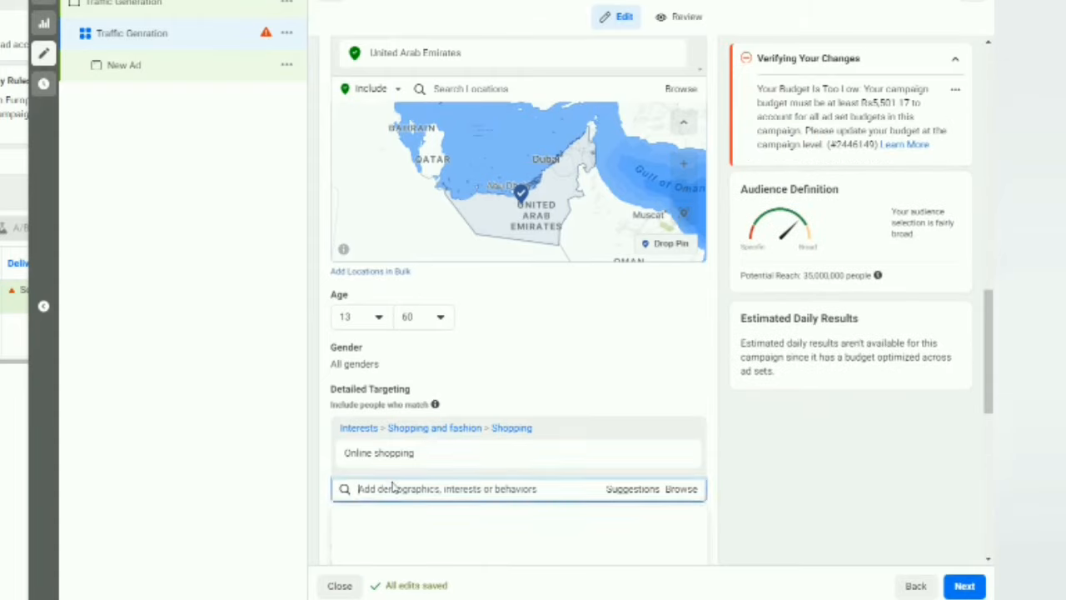
type("video")
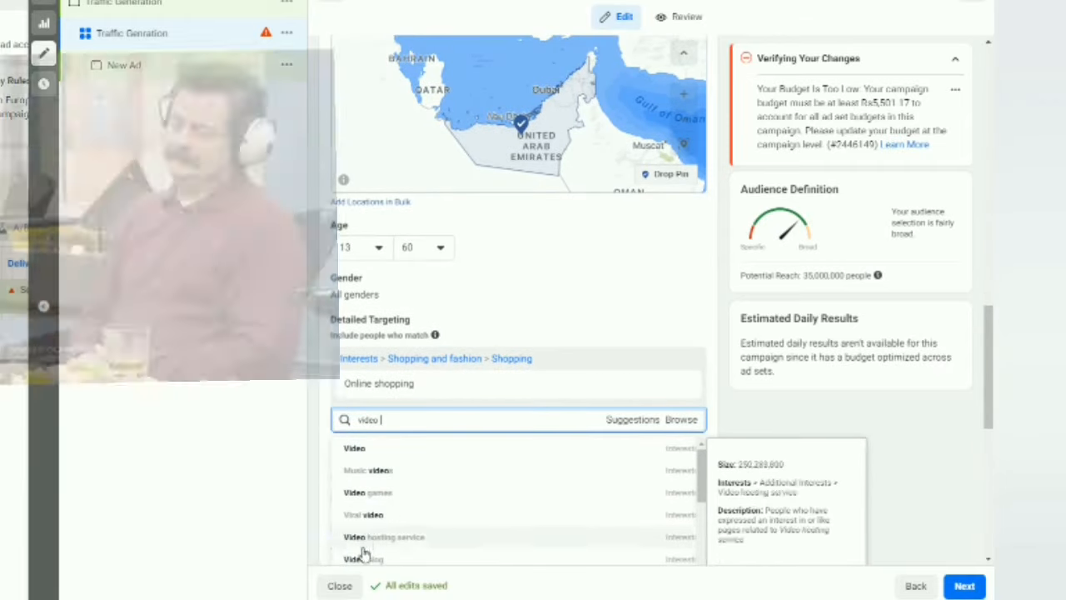
left_click(374, 472)
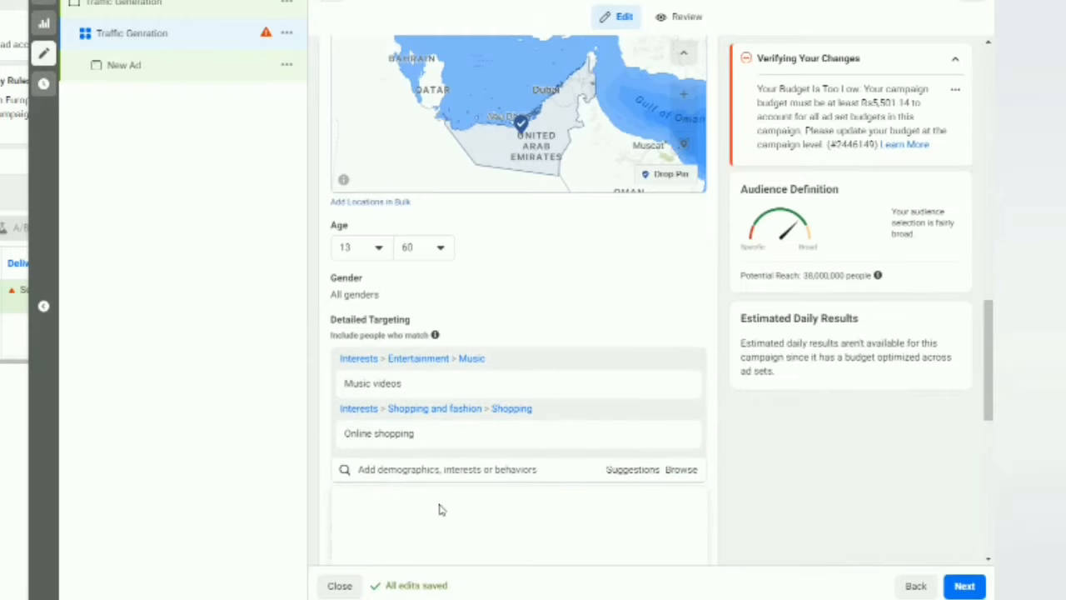
Search the detailed targeting for "engagem" and add the Engagement interest
left_click(442, 472)
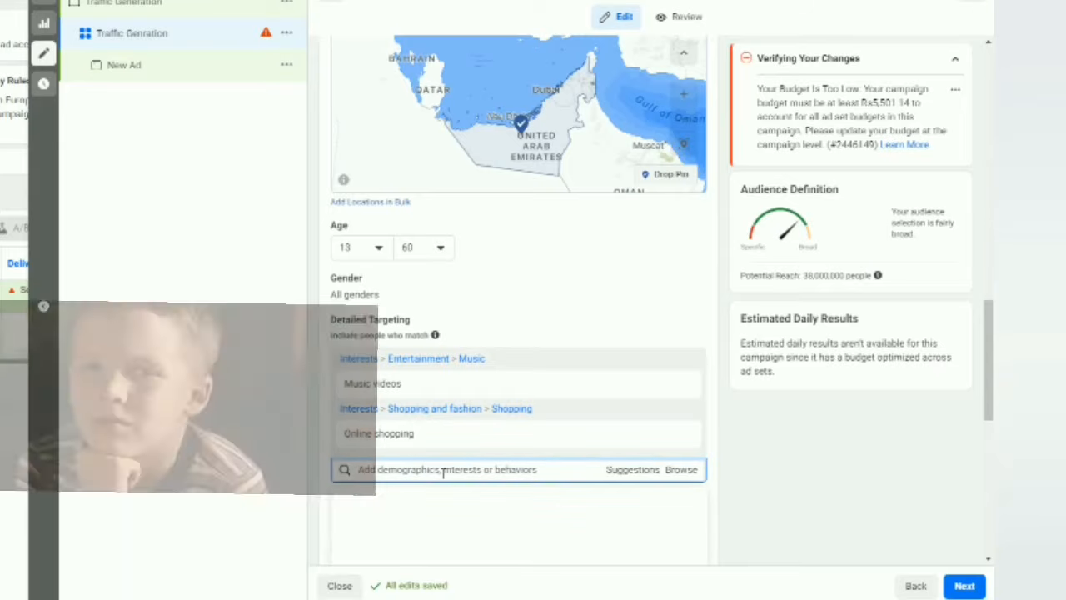
type("on")
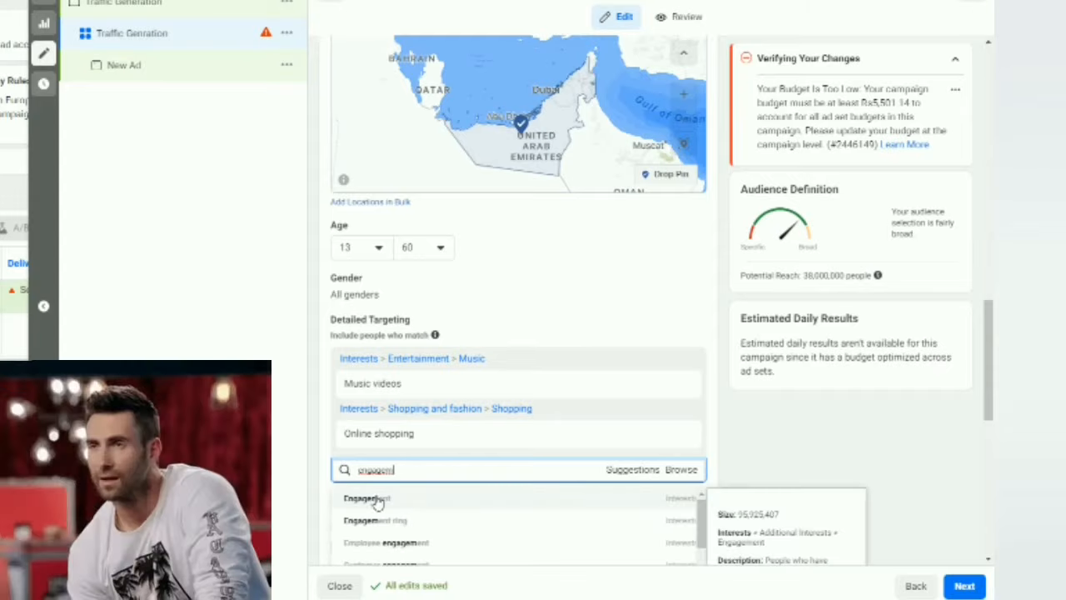
scroll(374, 502, "down", 1)
scroll(374, 506, "up", 1)
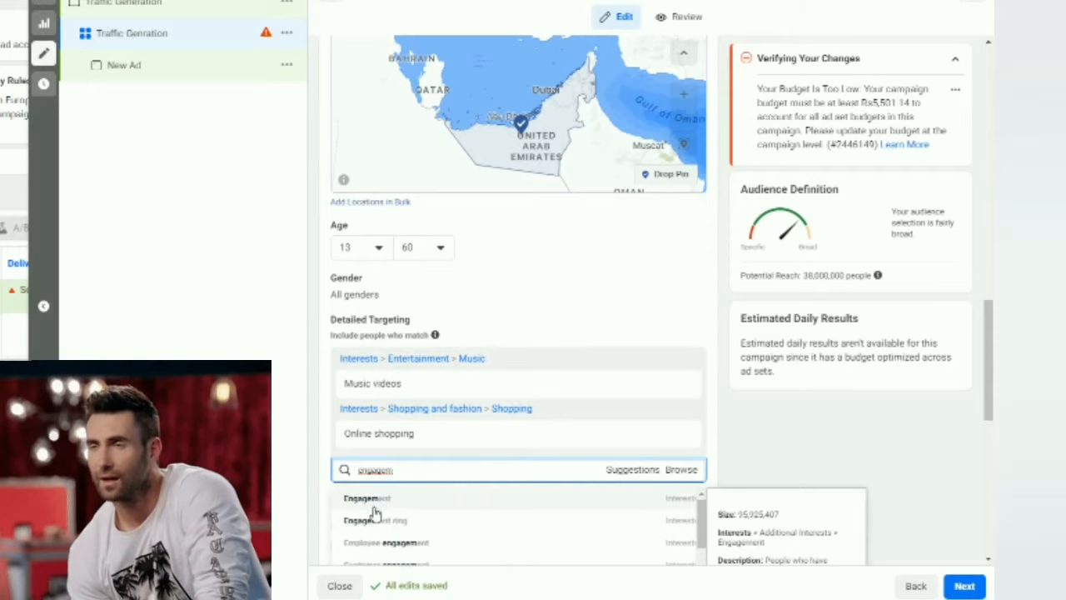
scroll(406, 531, "down", 1)
scroll(406, 521, "up", 1)
scroll(406, 506, "up", 1)
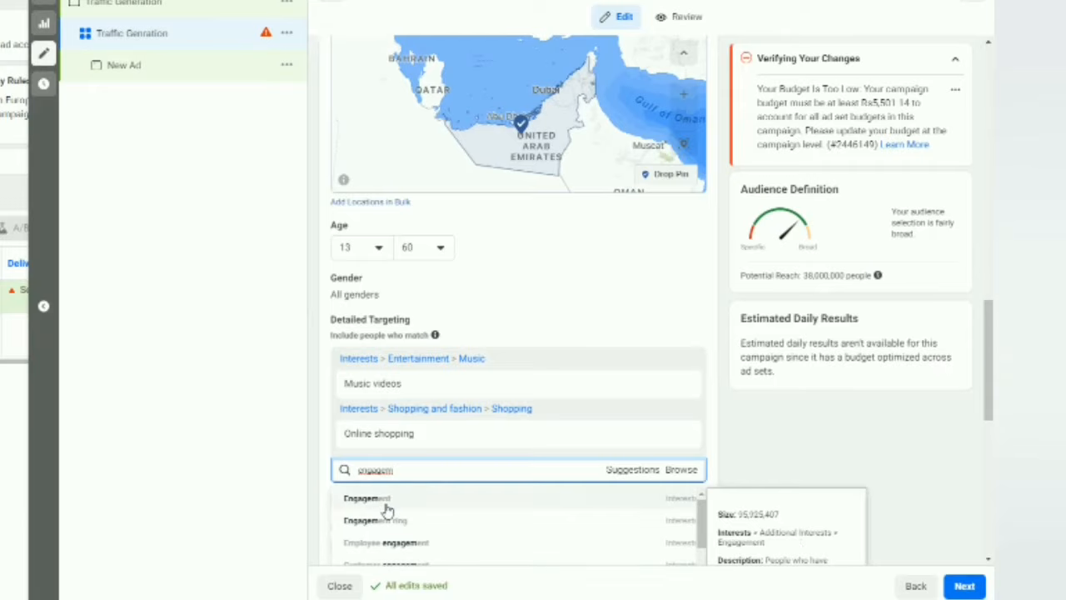
left_click(386, 500)
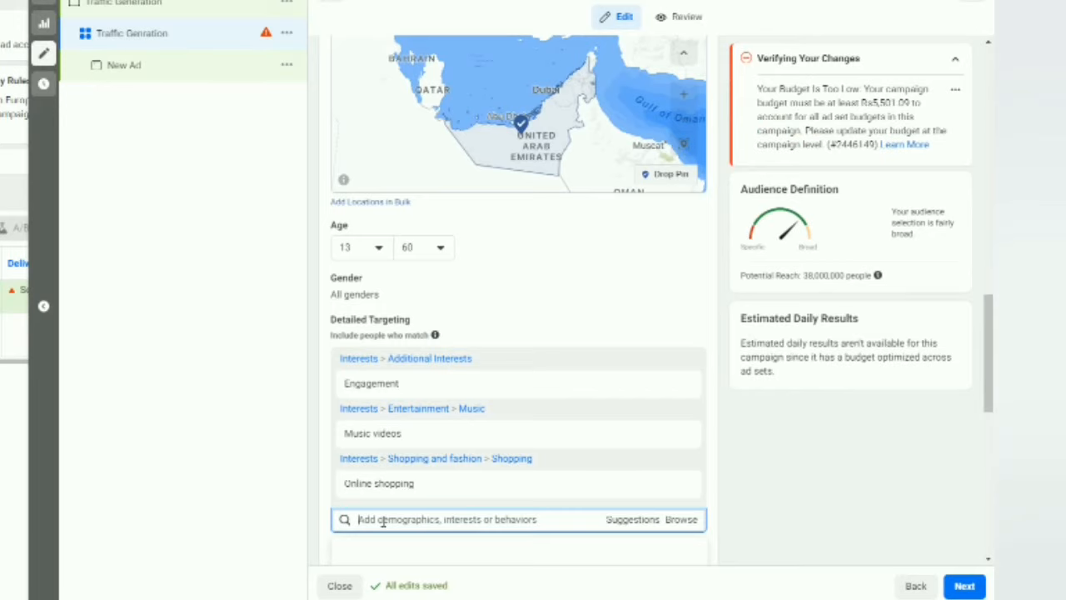
Browse the detailed targeting categories and examine the Behaviors group, including its Digital activities options
mouse_move(419, 490)
scroll(421, 486, "down", 2)
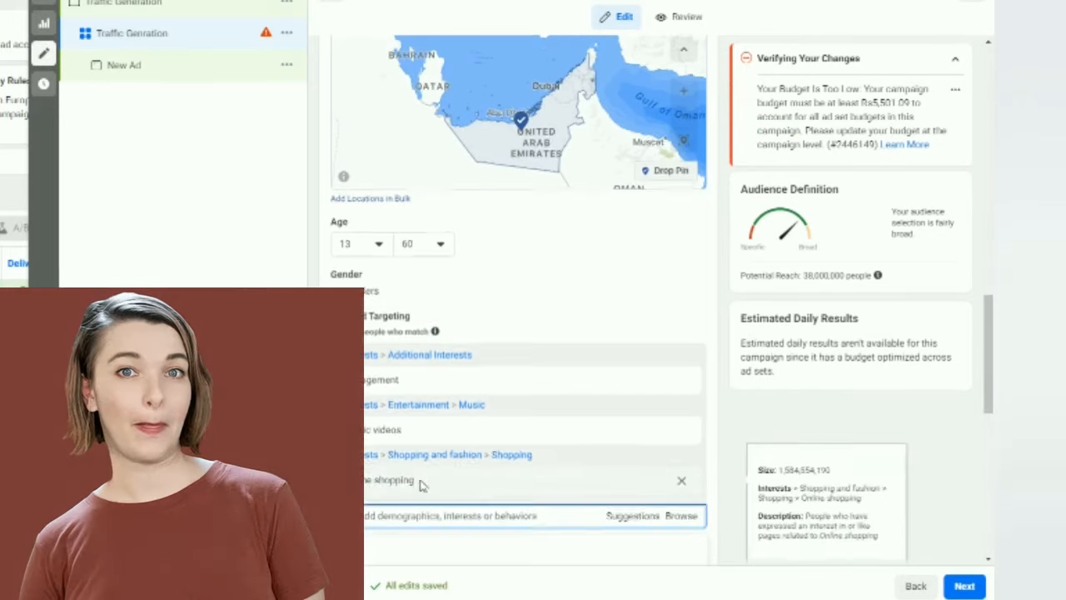
scroll(486, 364, "down", 3)
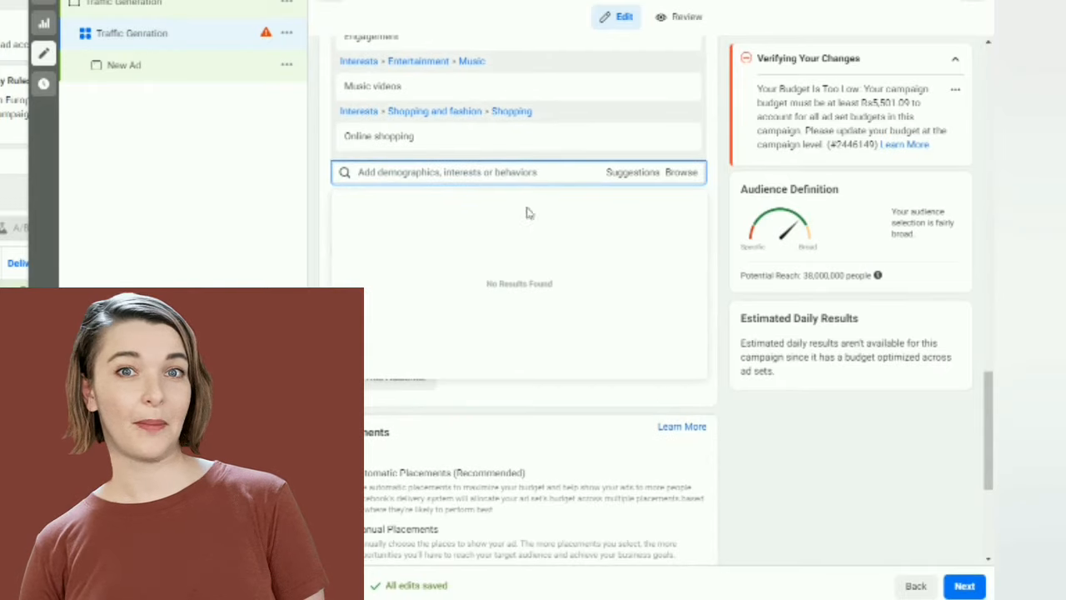
left_click(674, 173)
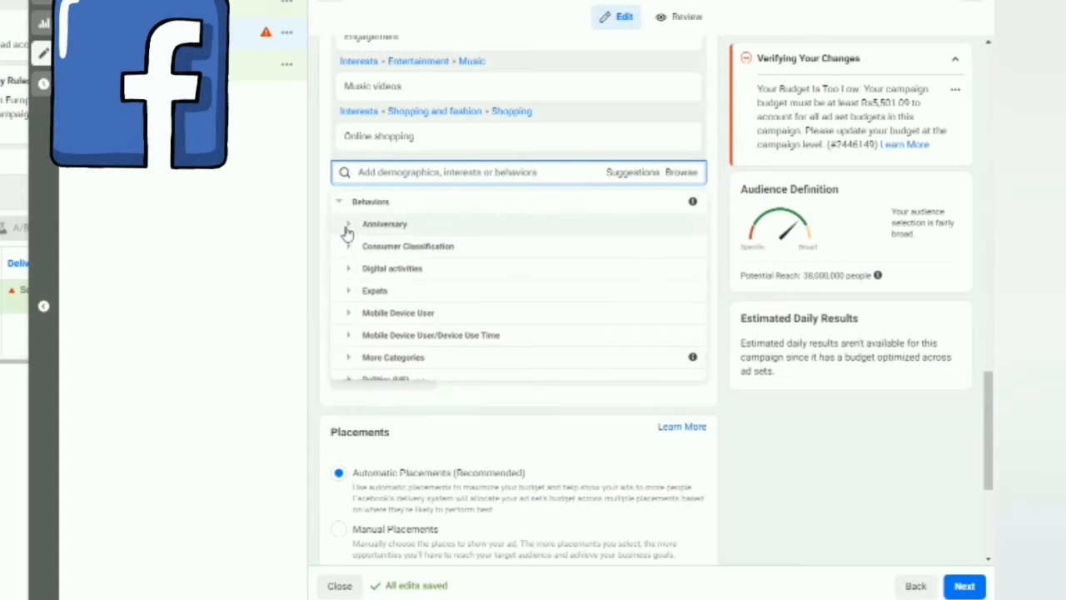
left_click(347, 227)
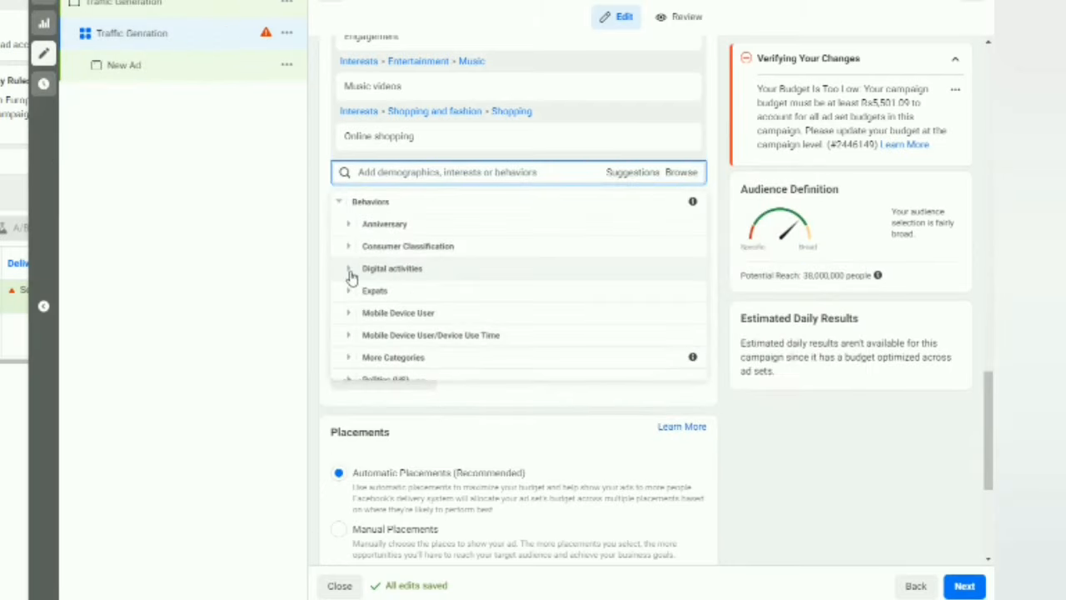
left_click(348, 270)
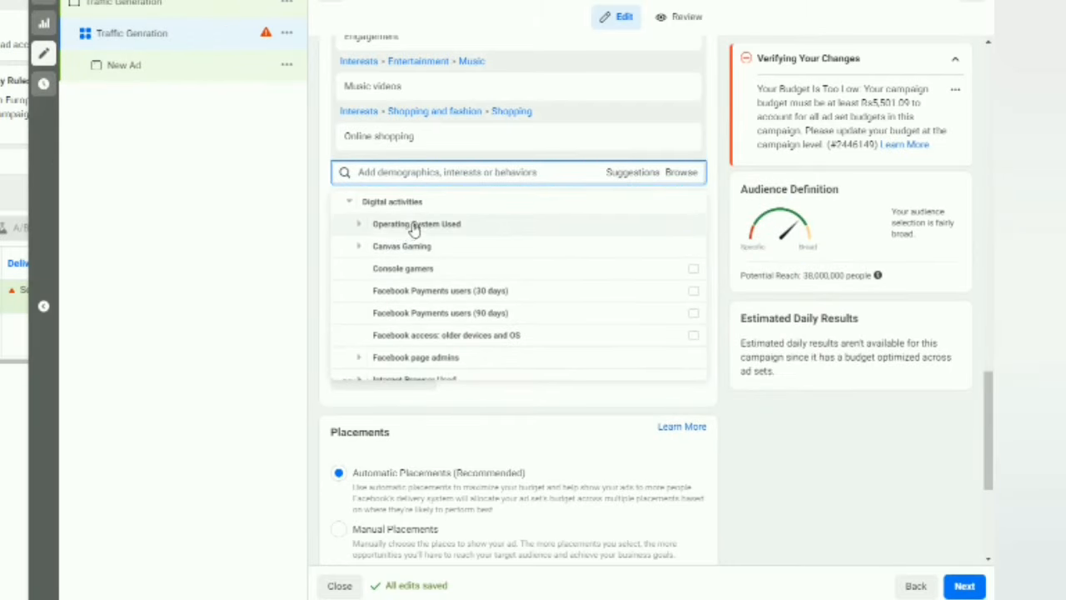
mouse_move(407, 298)
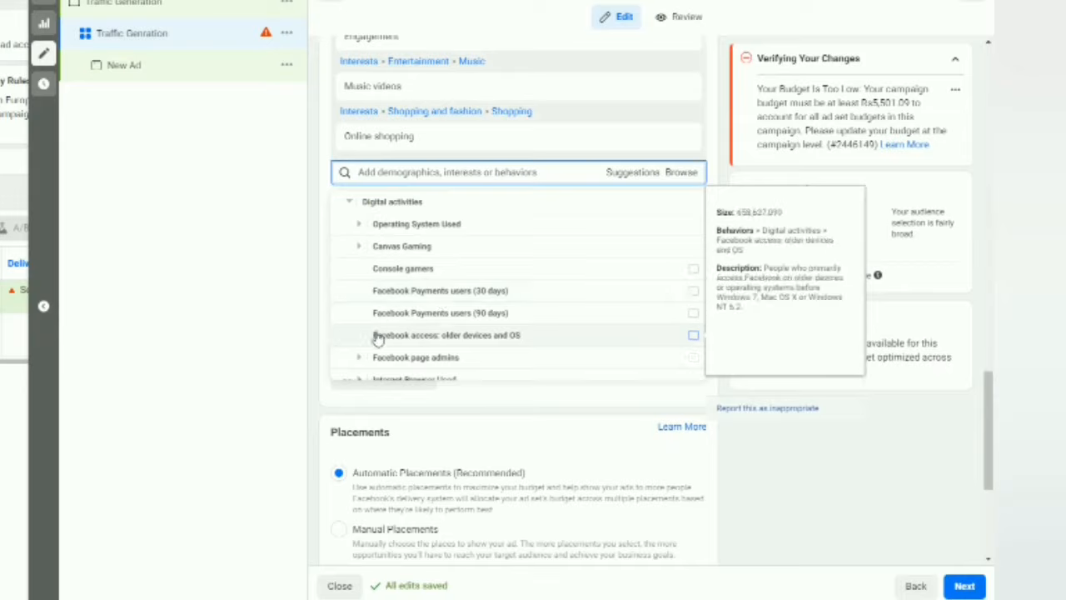
left_click(350, 203)
scroll(353, 241, "up", 2)
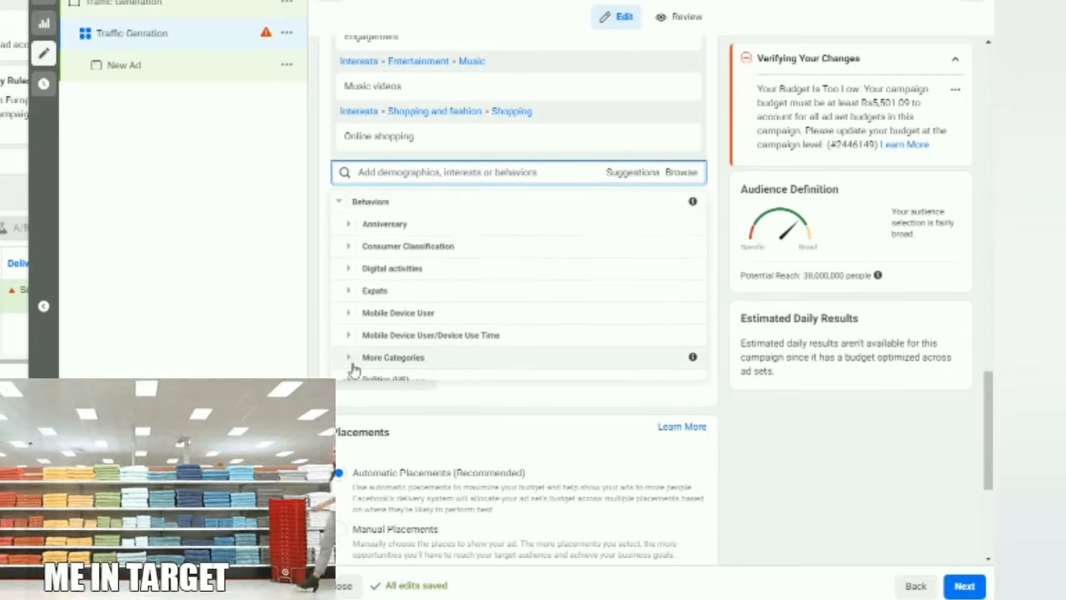
scroll(375, 296, "up", 2)
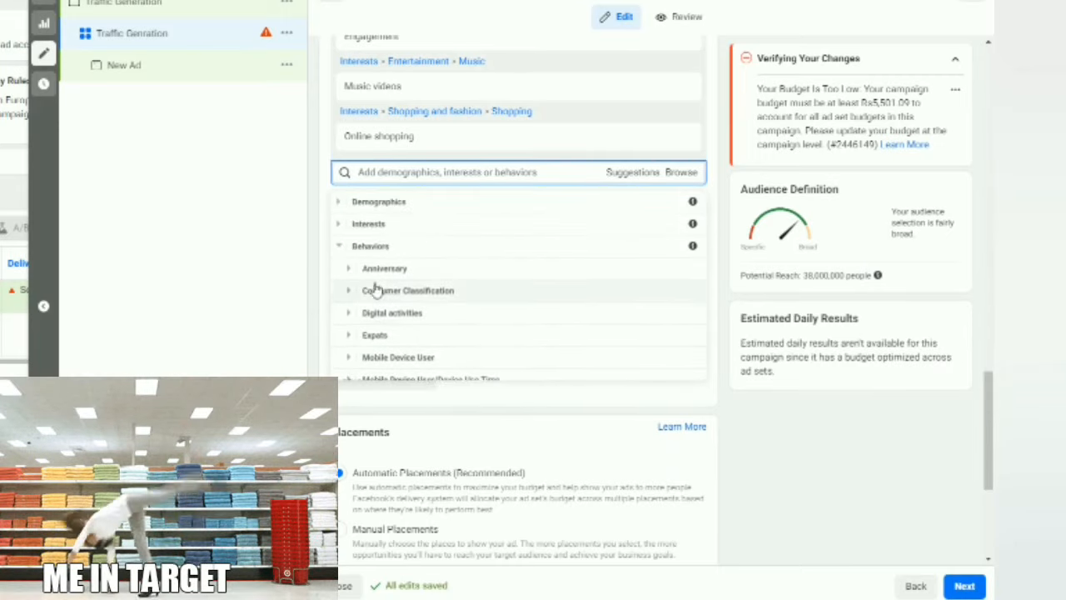
left_click(339, 247)
Examine the Entertainment interests, including the Music genres, and the Shopping and fashion interests in the detailed targeting categories
left_click(342, 225)
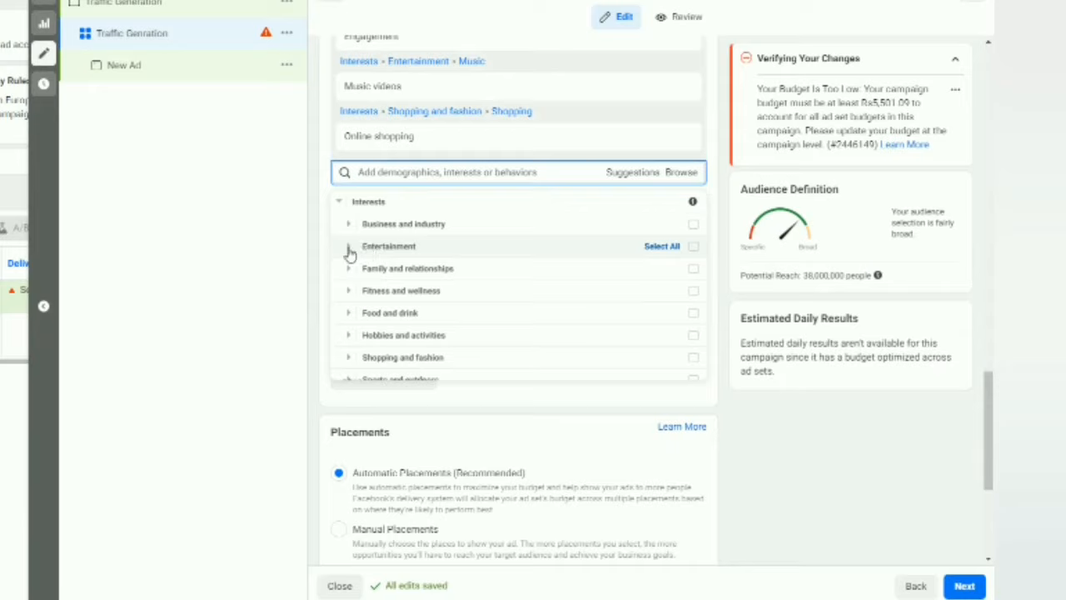
left_click(349, 247)
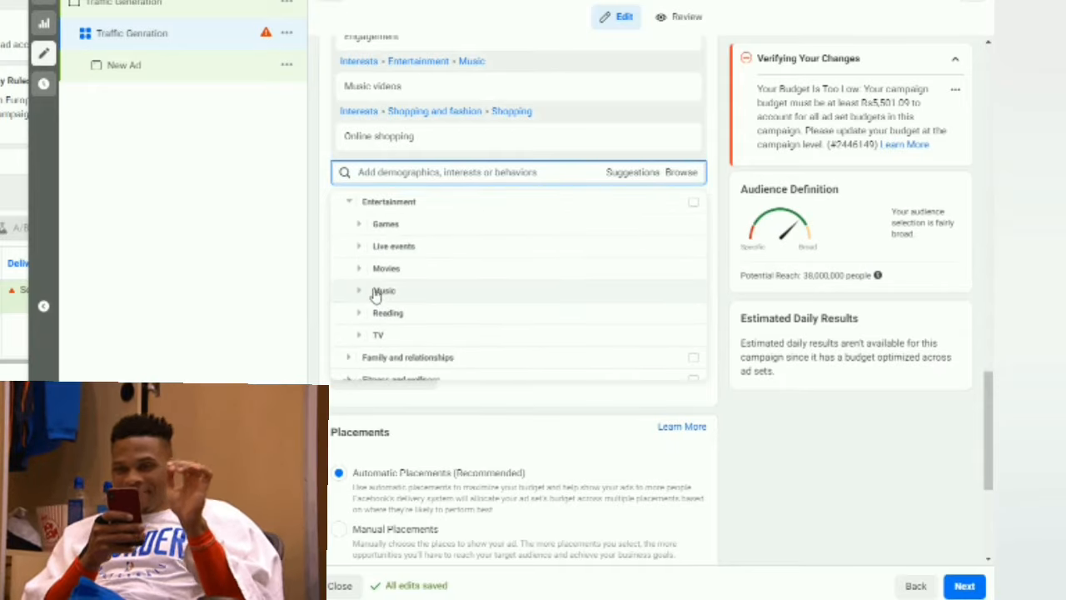
left_click(359, 290)
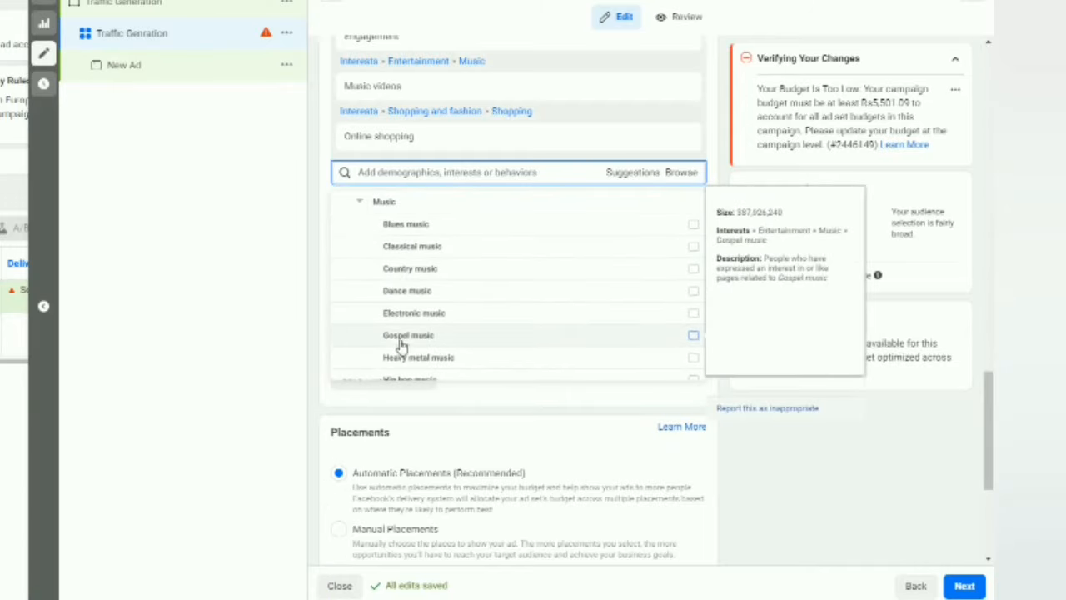
left_click(358, 202)
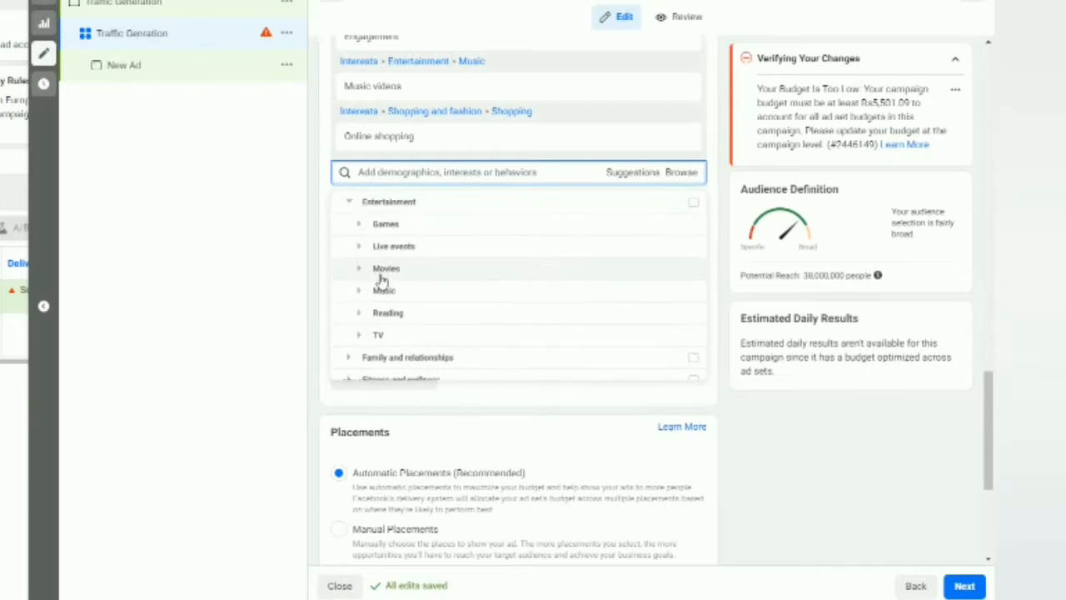
scroll(354, 241, "up", 2)
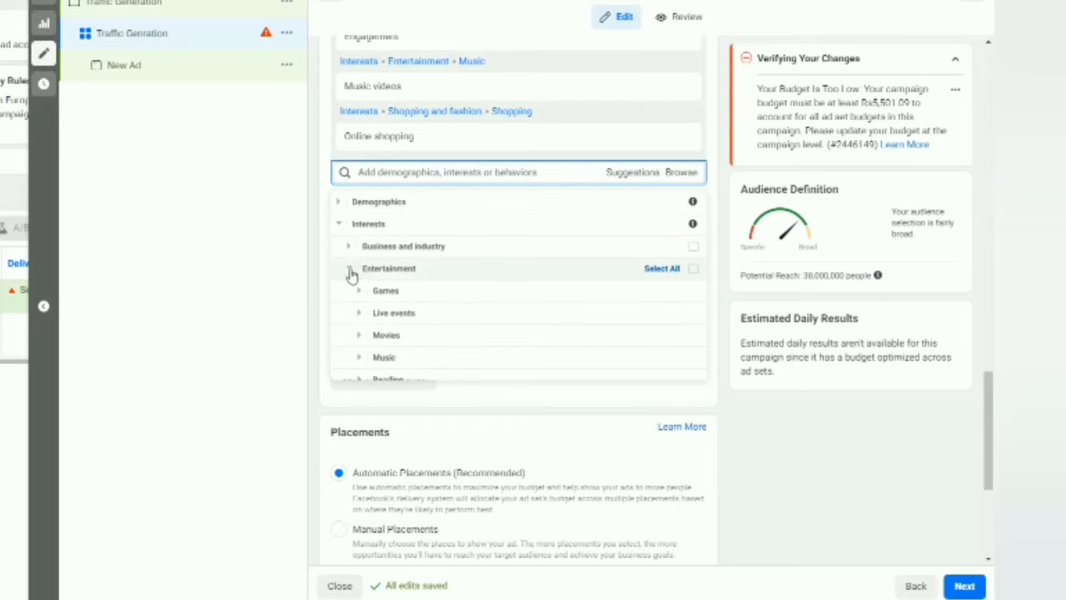
left_click(351, 271)
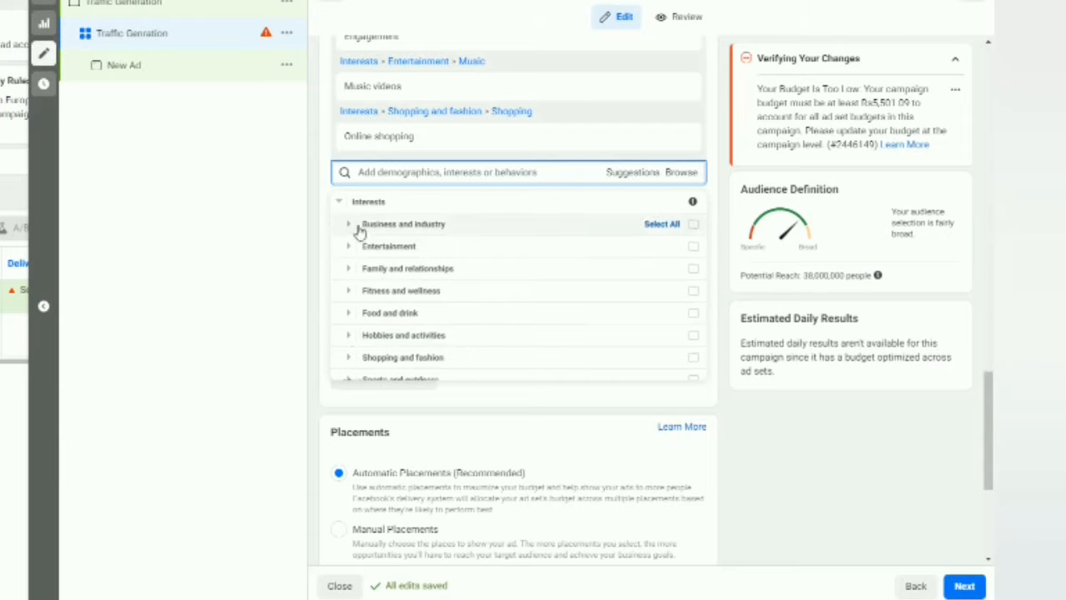
left_click(348, 357)
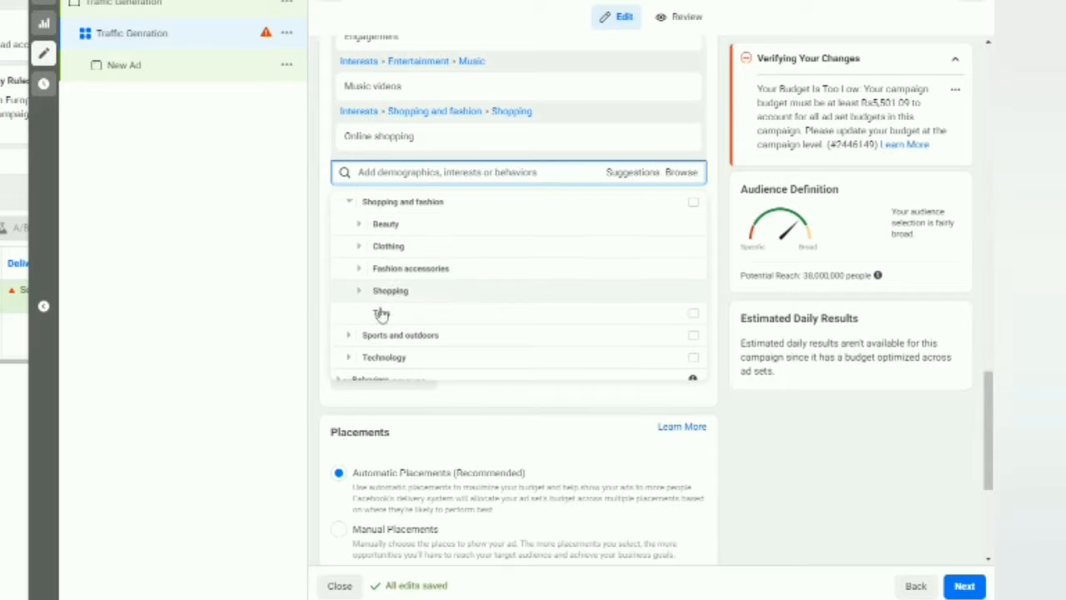
mouse_move(380, 317)
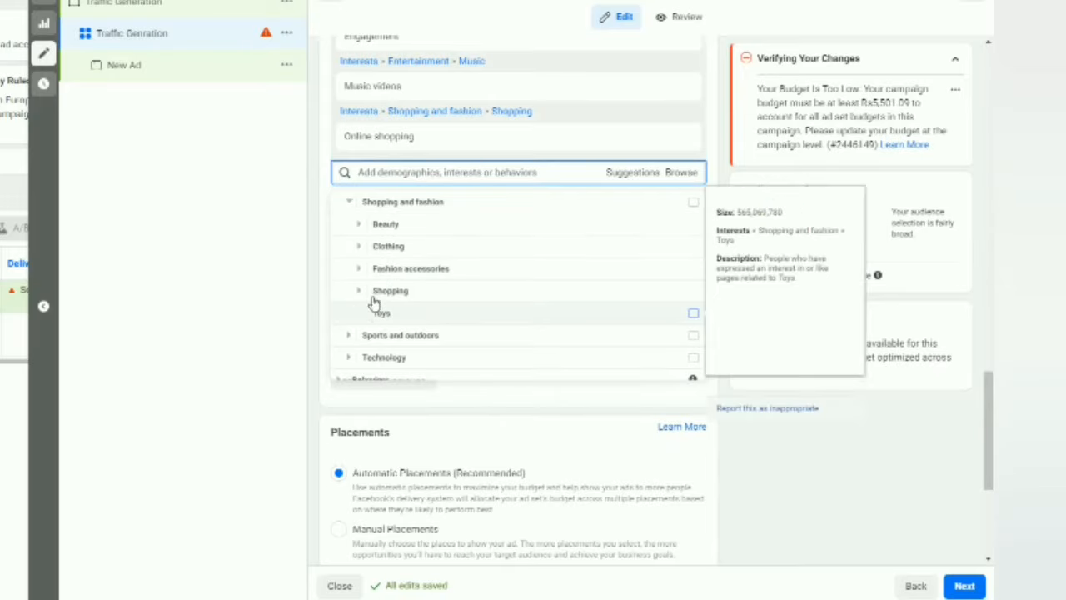
left_click(351, 203)
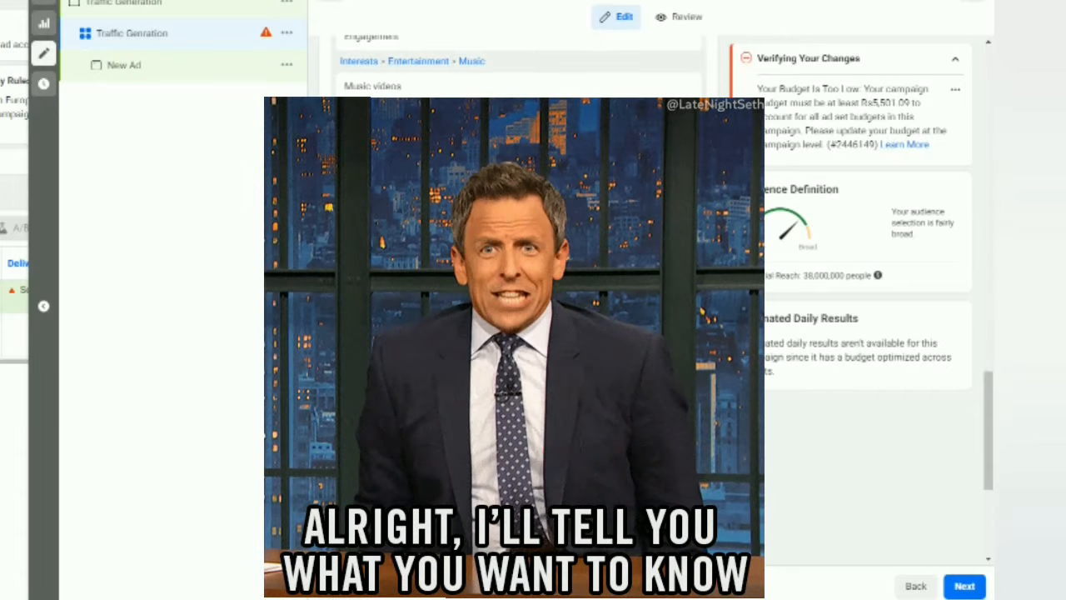
Examine the Business and industry interests, and collapse the Interests group
scroll(518, 300, "down", 1)
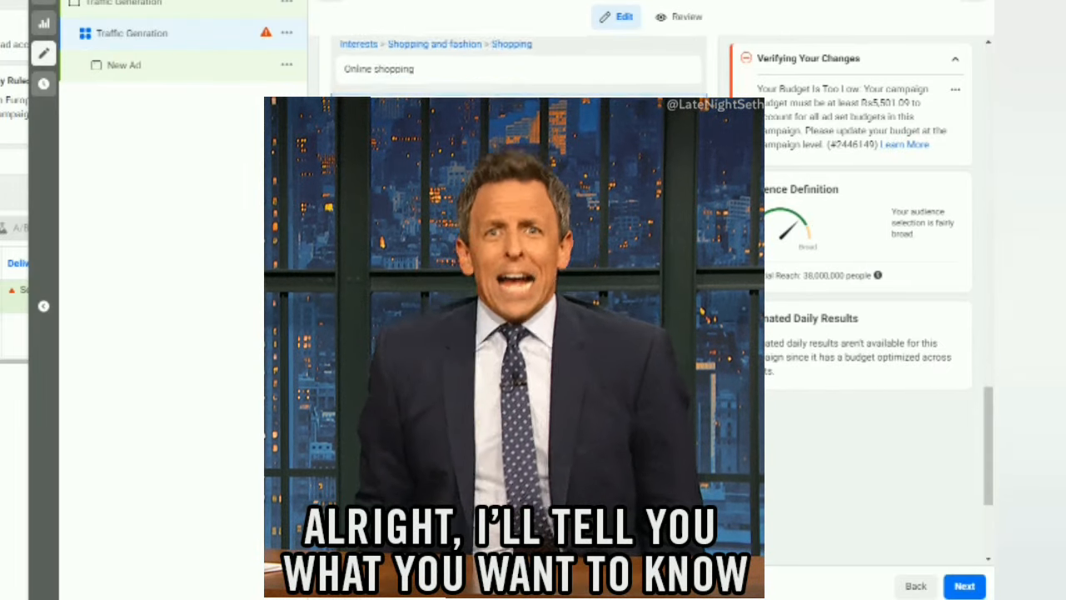
scroll(393, 175, "up", 1)
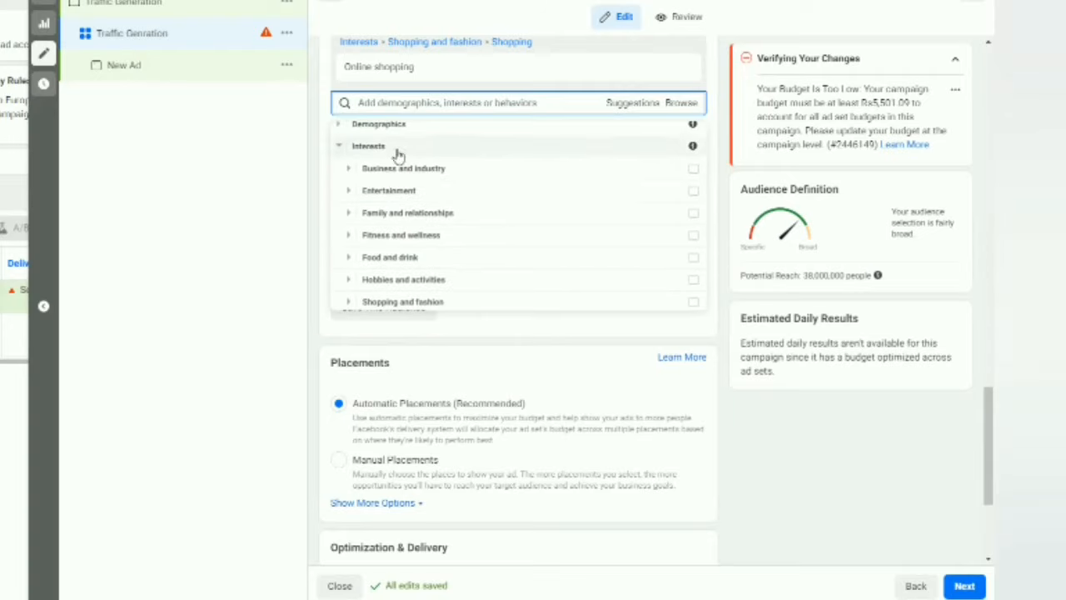
left_click(349, 171)
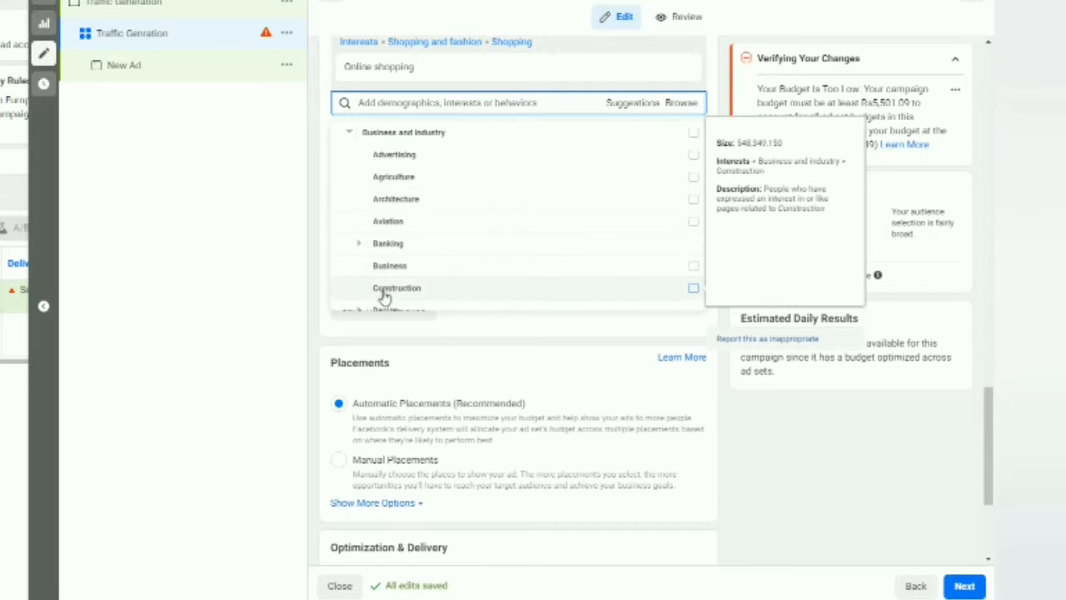
scroll(382, 293, "down", 1)
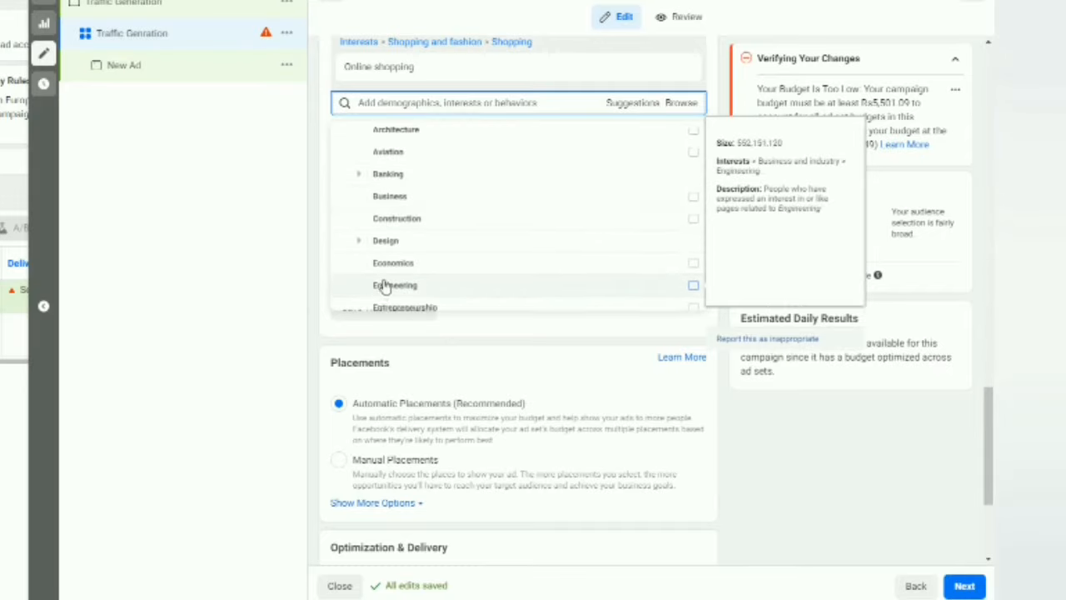
scroll(385, 206, "up", 3)
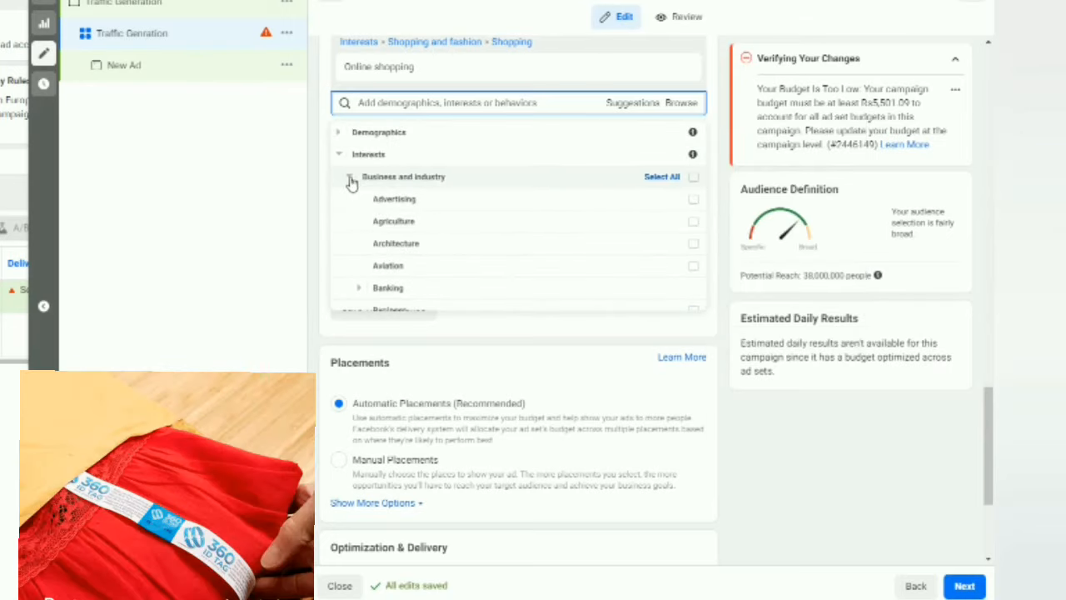
left_click(350, 179)
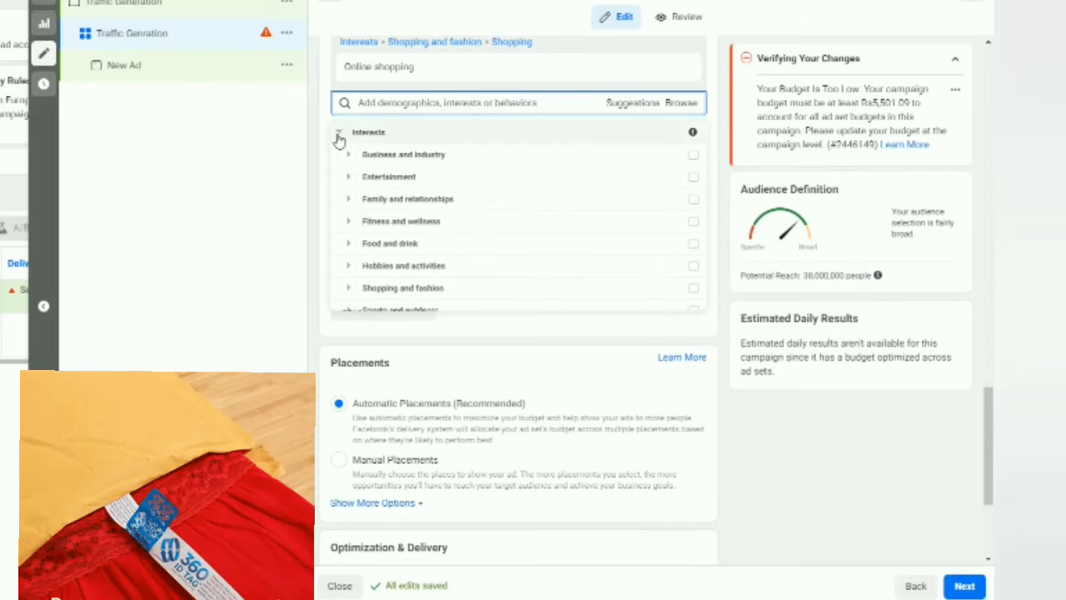
left_click(338, 134)
scroll(363, 173, "up", 1)
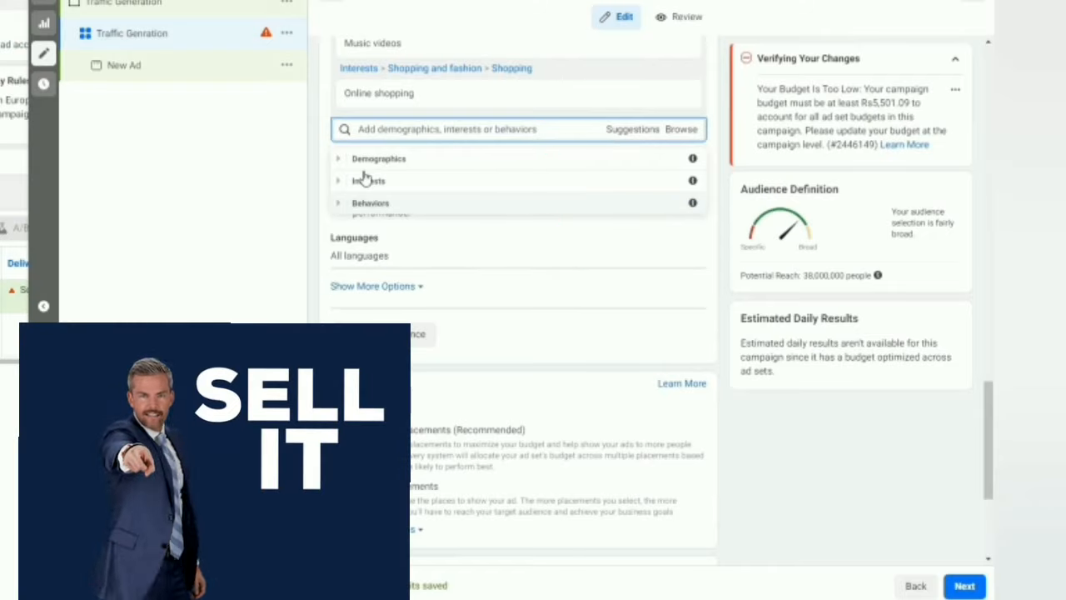
Expand the Demographics group and examine the Education options, including the Education Level choices
scroll(383, 200, "up", 1)
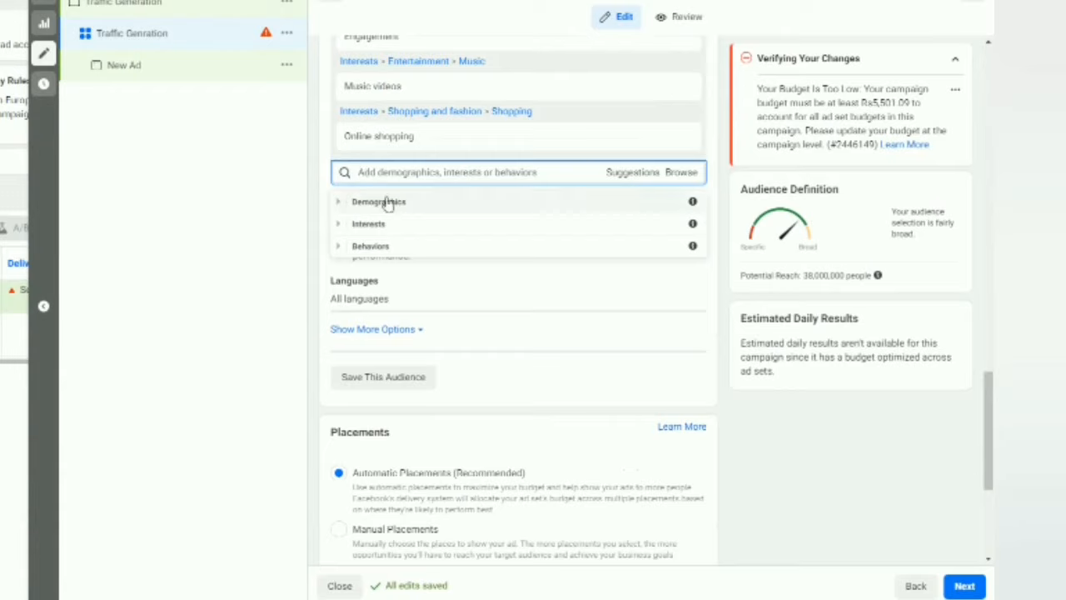
left_click(340, 204)
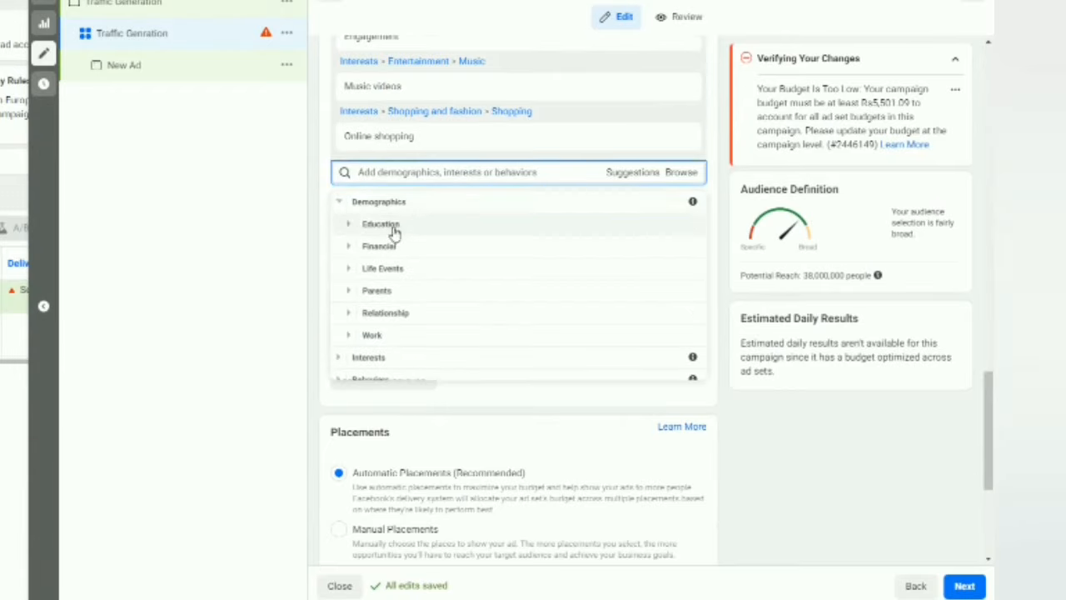
left_click(349, 227)
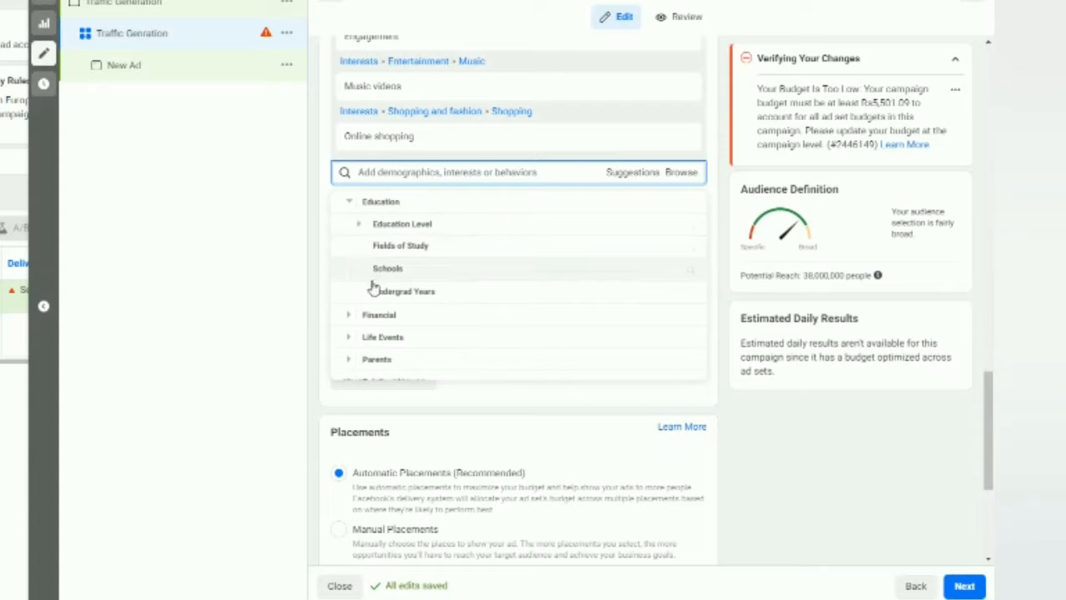
left_click(354, 225)
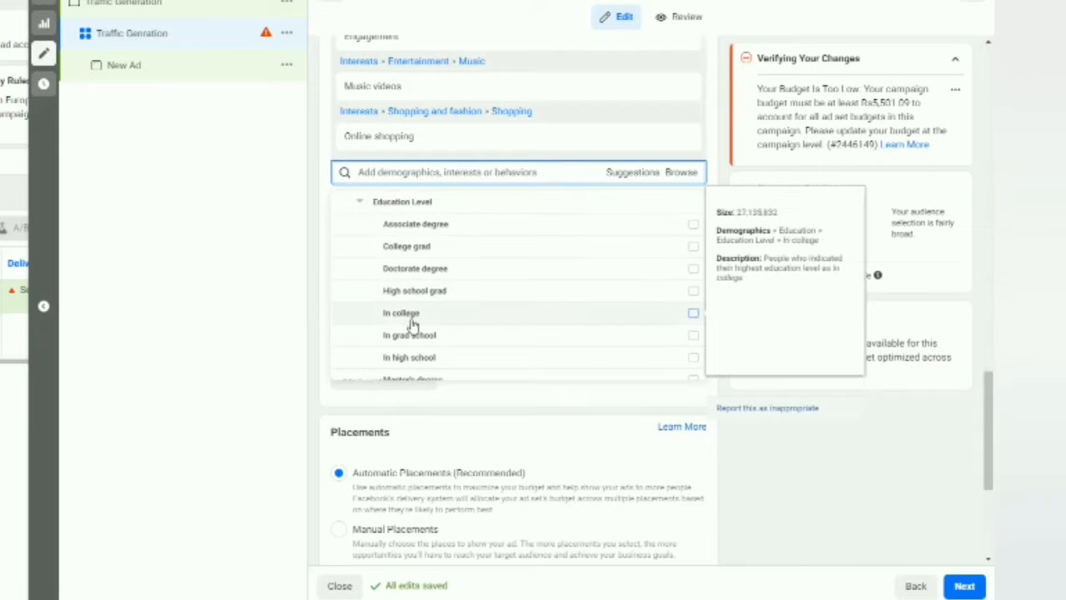
left_click(358, 203)
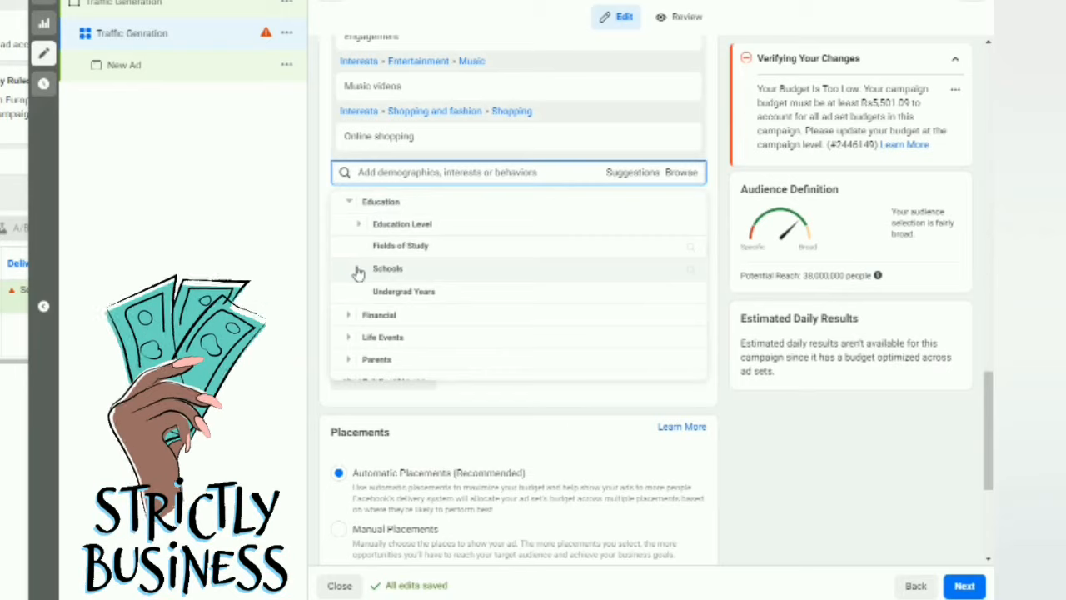
Examine the household income options under the Financial demographics, and collapse that category
left_click(349, 316)
scroll(352, 319, "down", 1)
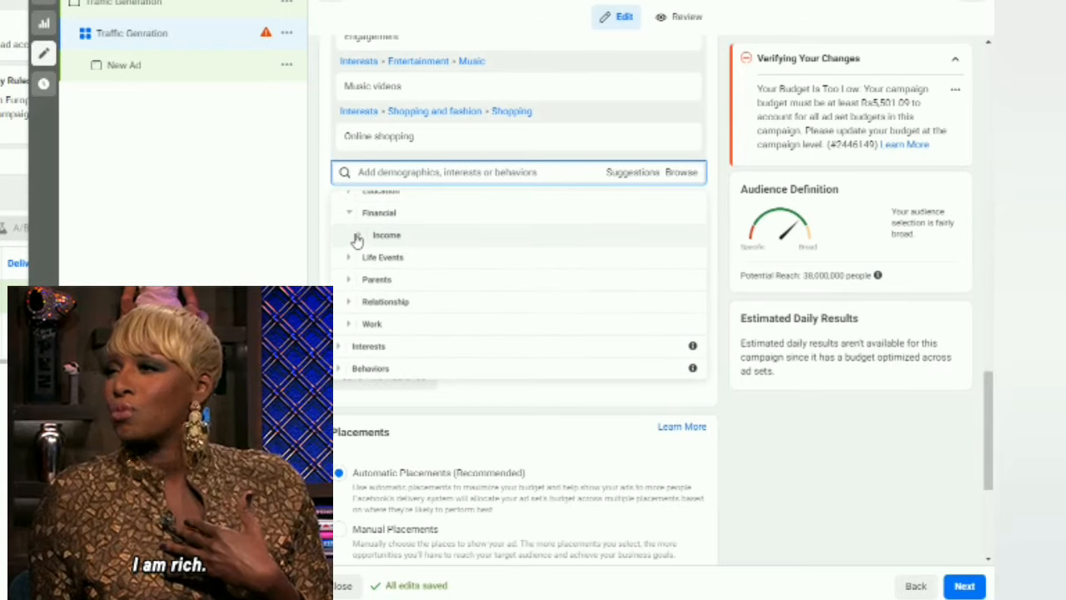
left_click(359, 235)
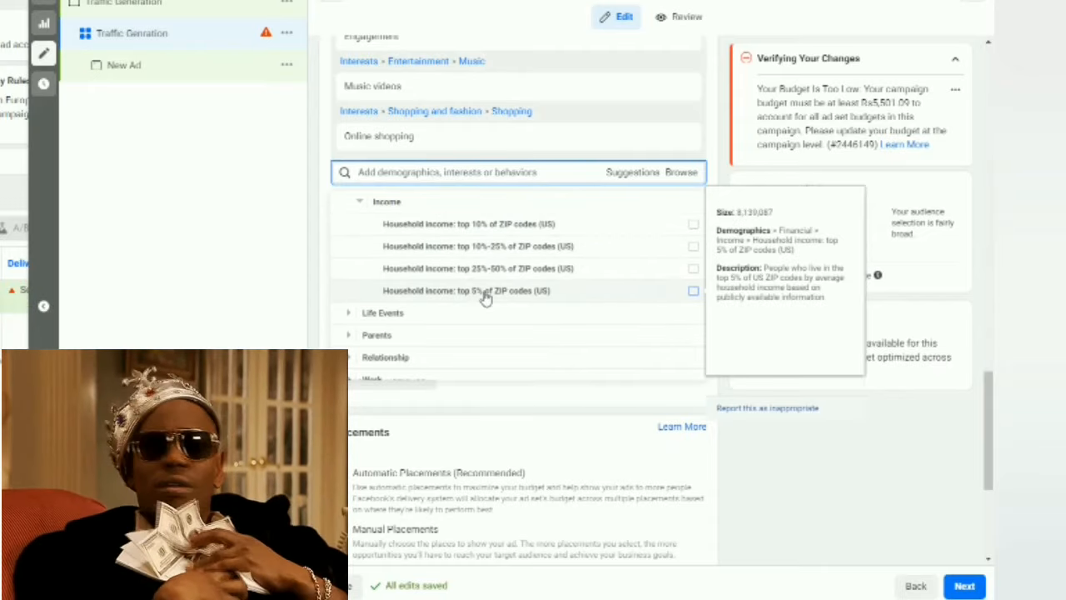
scroll(431, 257, "up", 2)
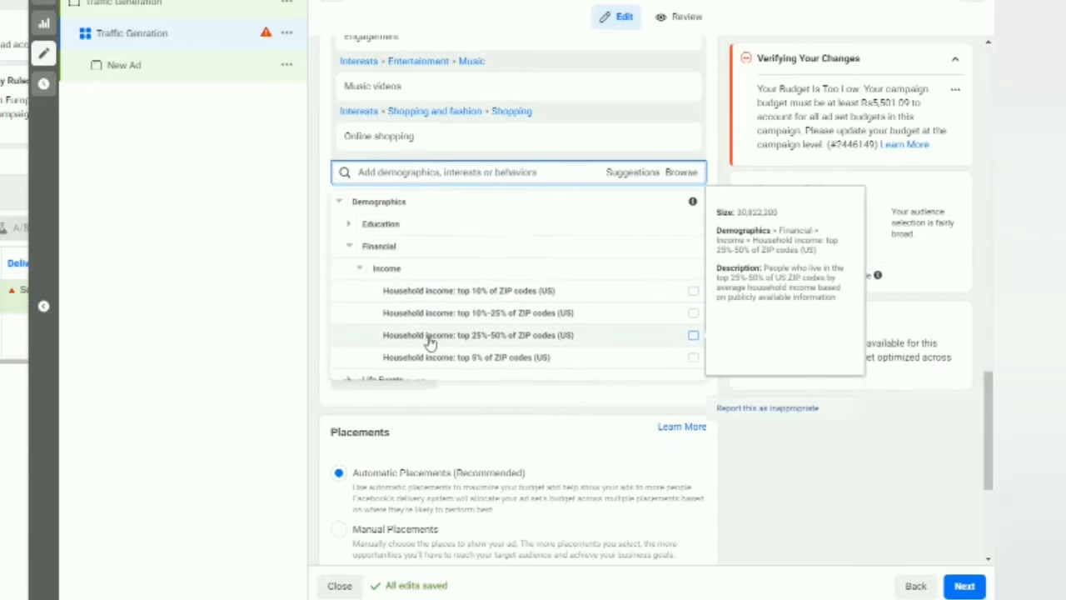
left_click(361, 268)
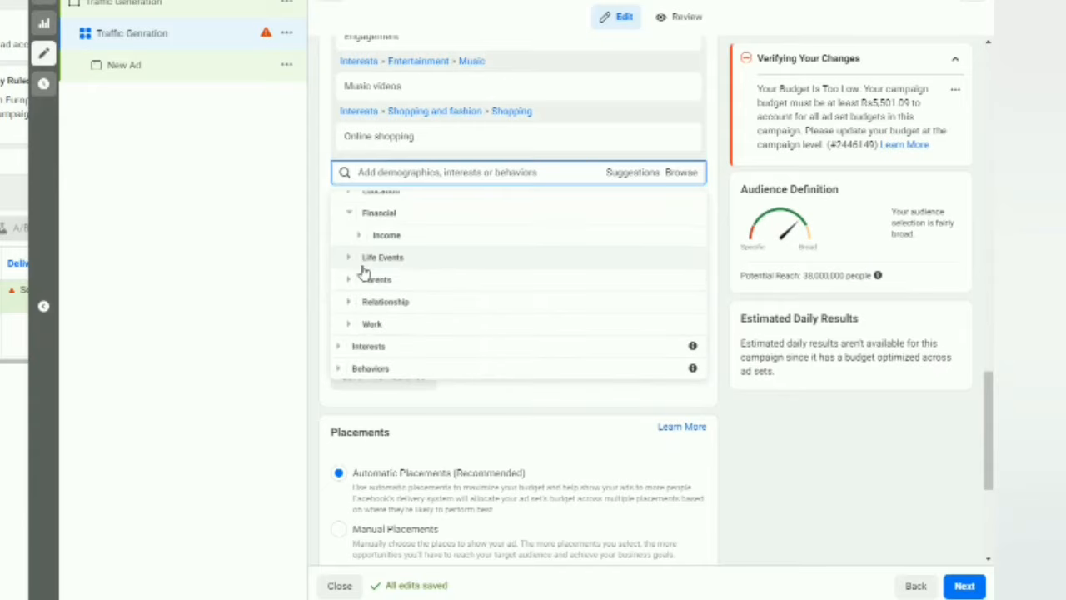
left_click(349, 214)
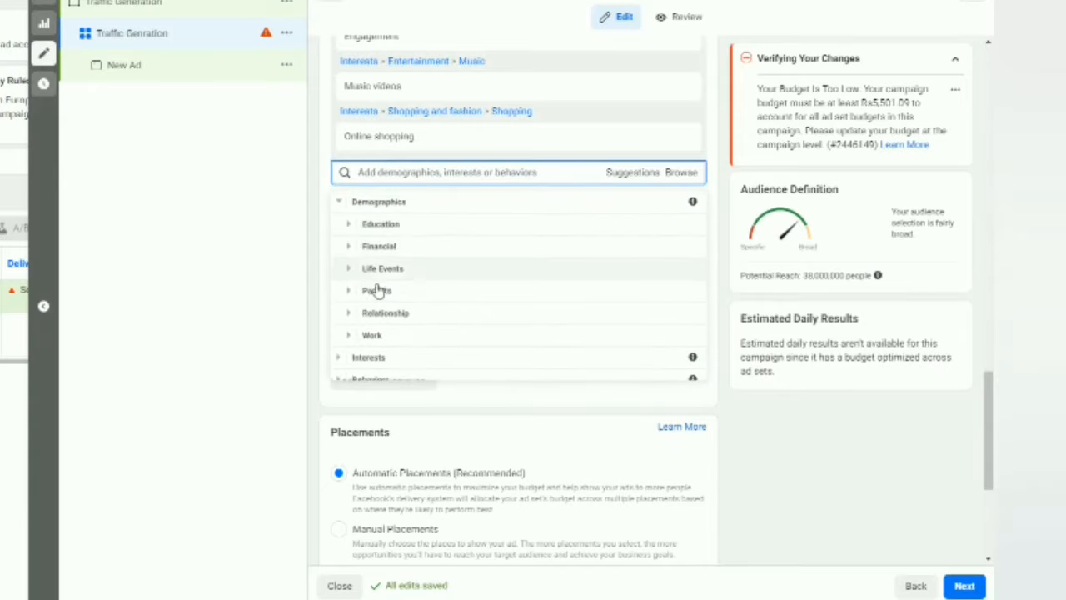
Examine the Life Events options under Demographics, including the Birthday and Anniversary choices
left_click(349, 271)
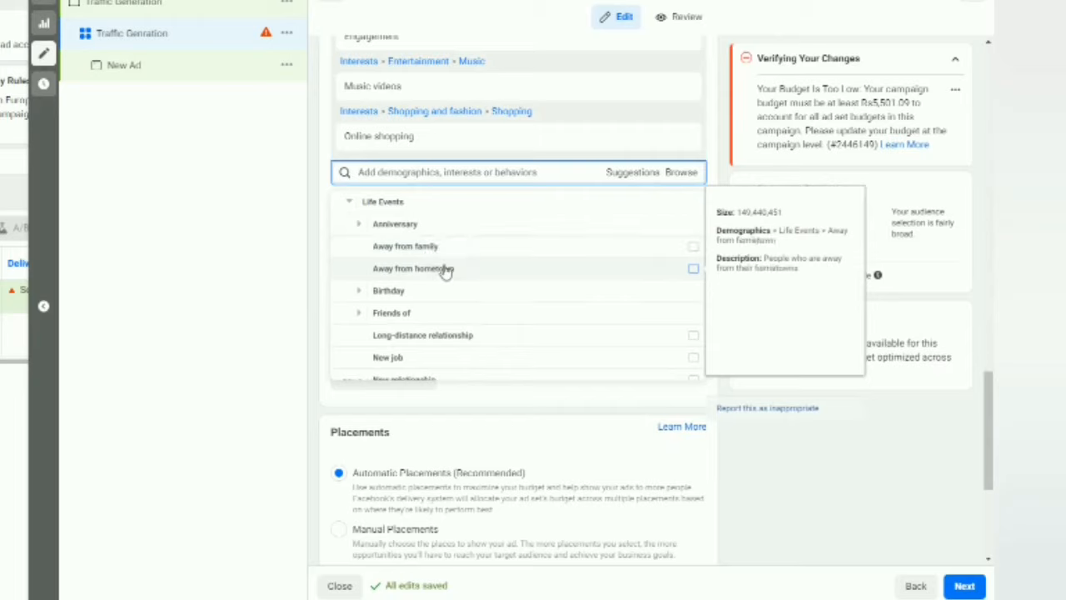
left_click(359, 224)
left_click(359, 312)
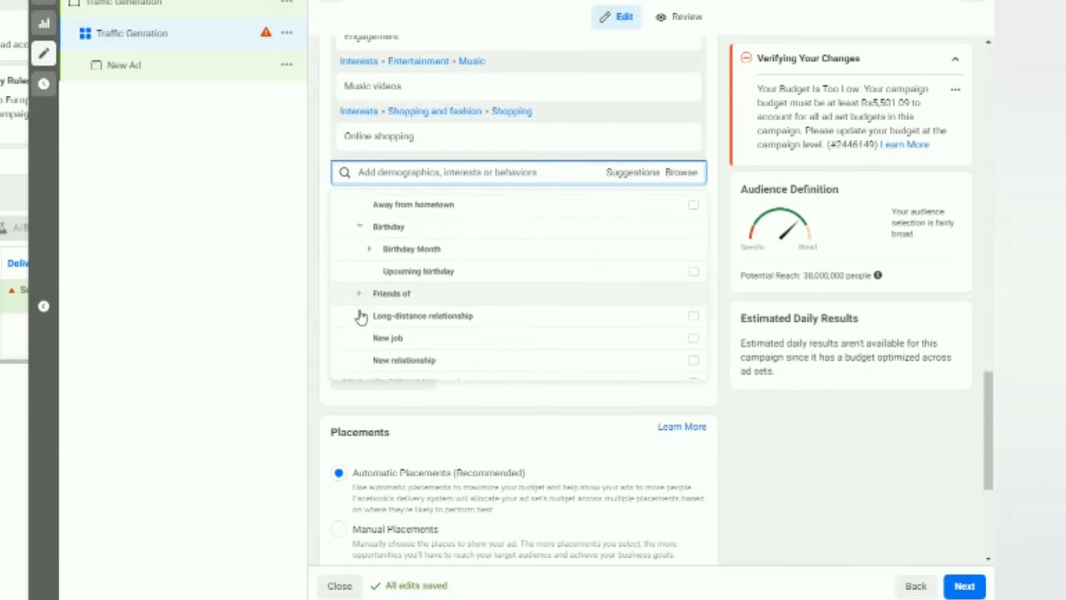
mouse_move(389, 254)
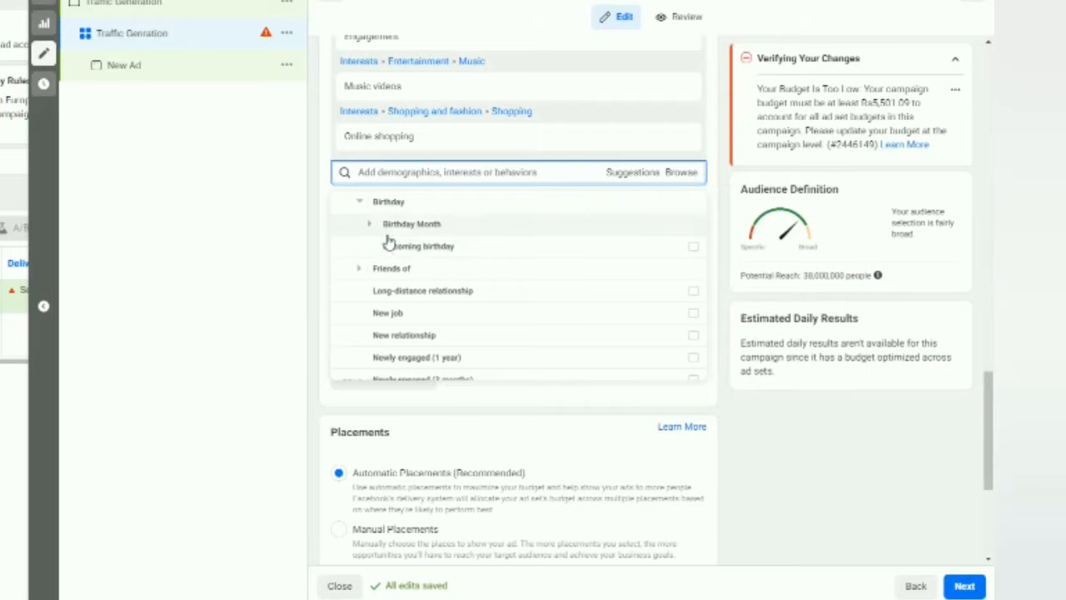
scroll(366, 283, "up", 1)
left_click(364, 276)
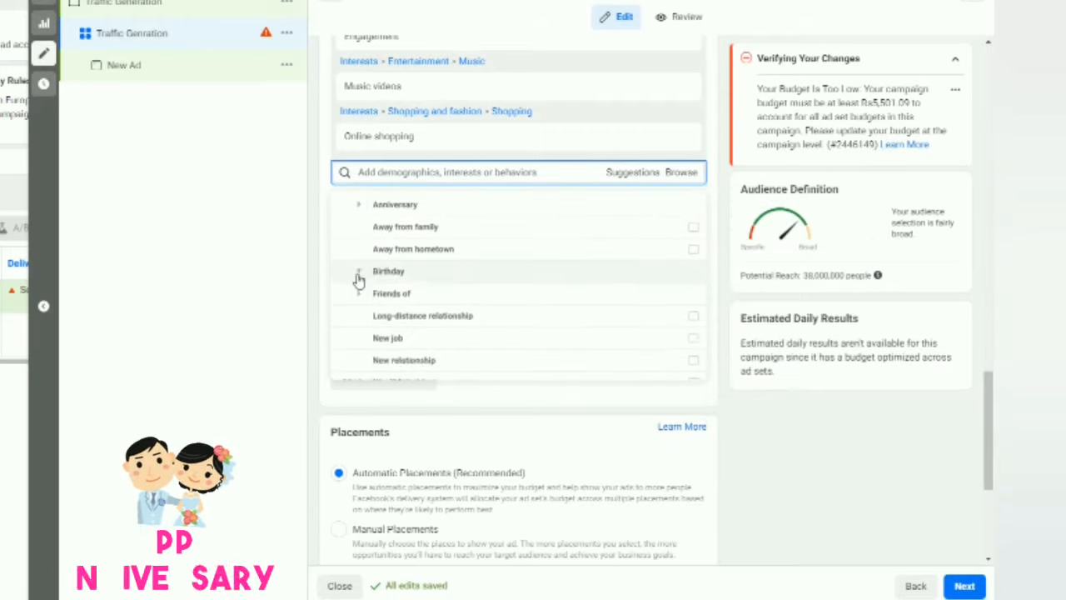
scroll(362, 267, "up", 1)
left_click(358, 225)
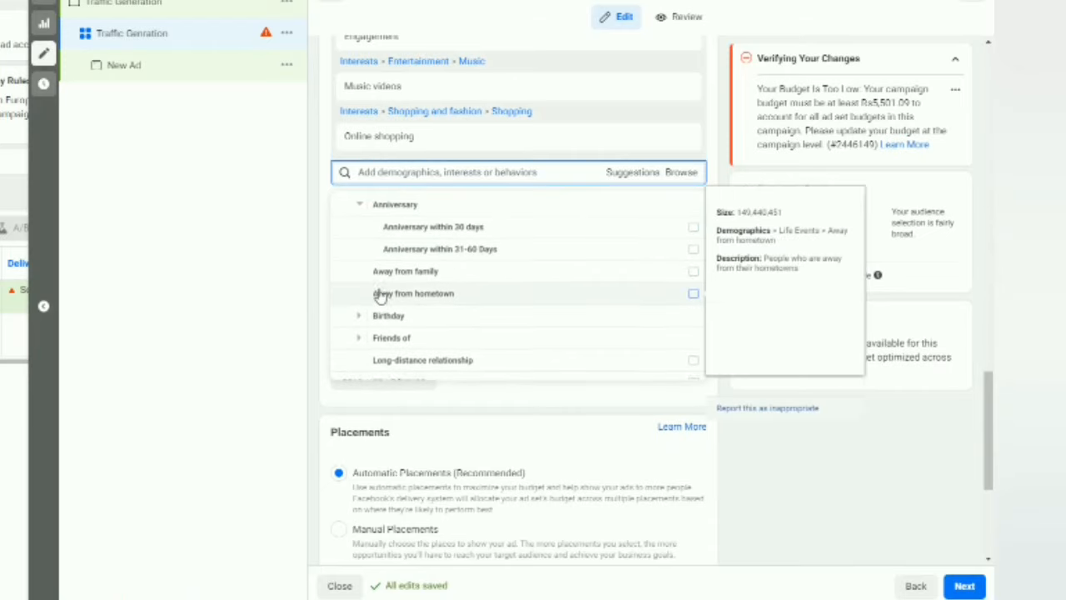
scroll(375, 292, "down", 4)
scroll(379, 296, "down", 4)
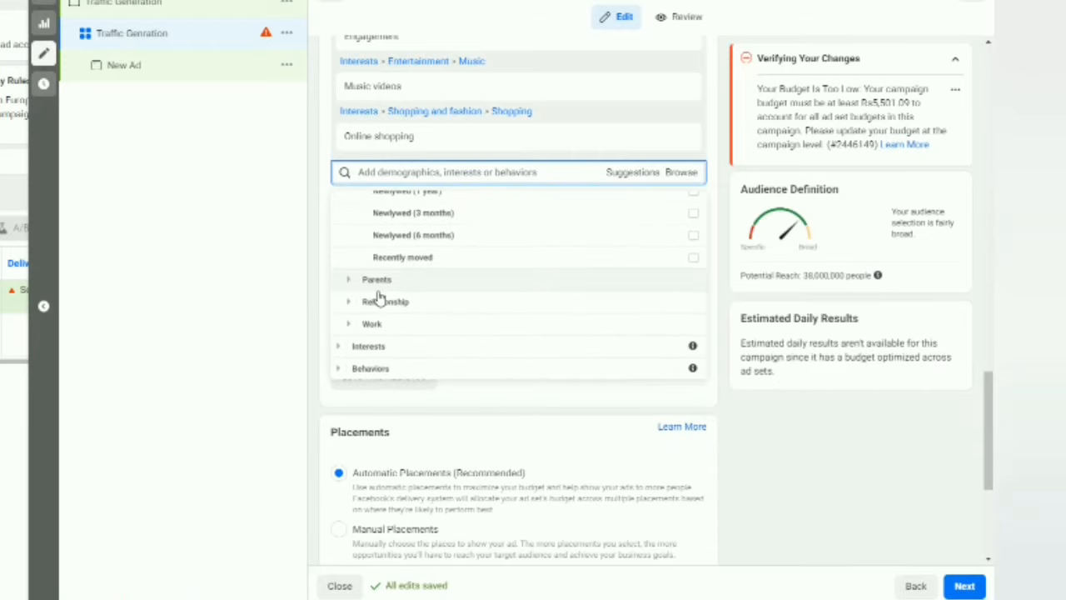
Collapse the Demographics group and close the detailed targeting category list
scroll(379, 267, "up", 8)
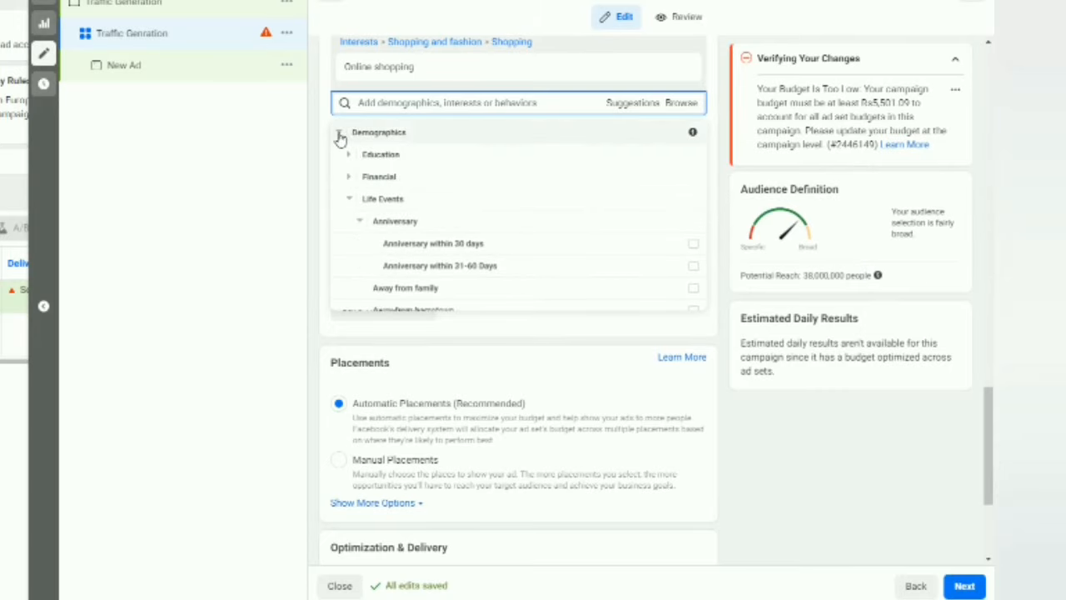
left_click(340, 135)
scroll(386, 169, "down", 1)
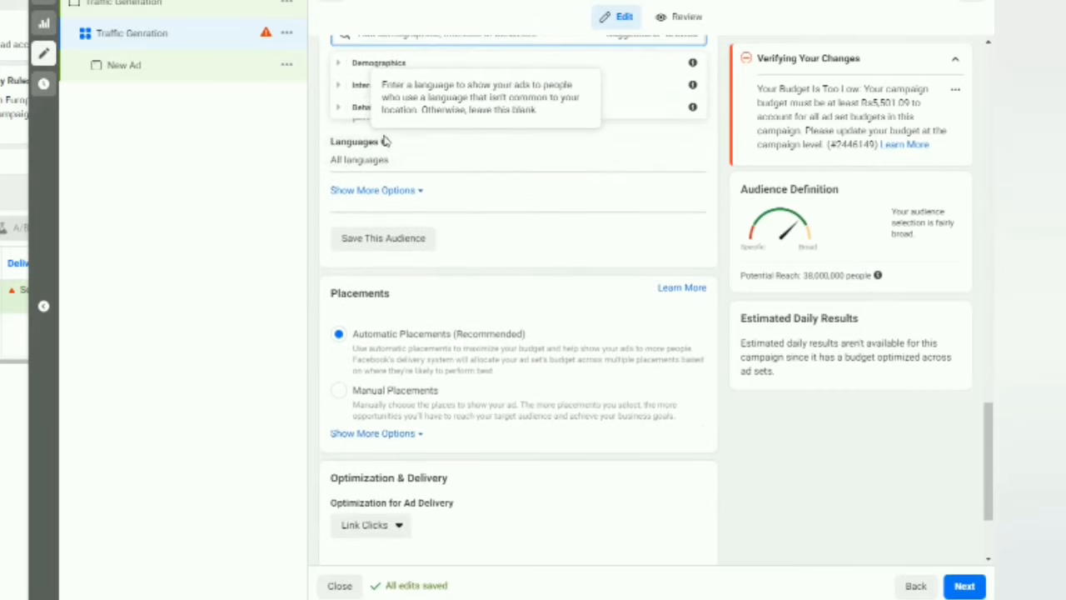
scroll(336, 166, "up", 2)
scroll(337, 205, "up", 1)
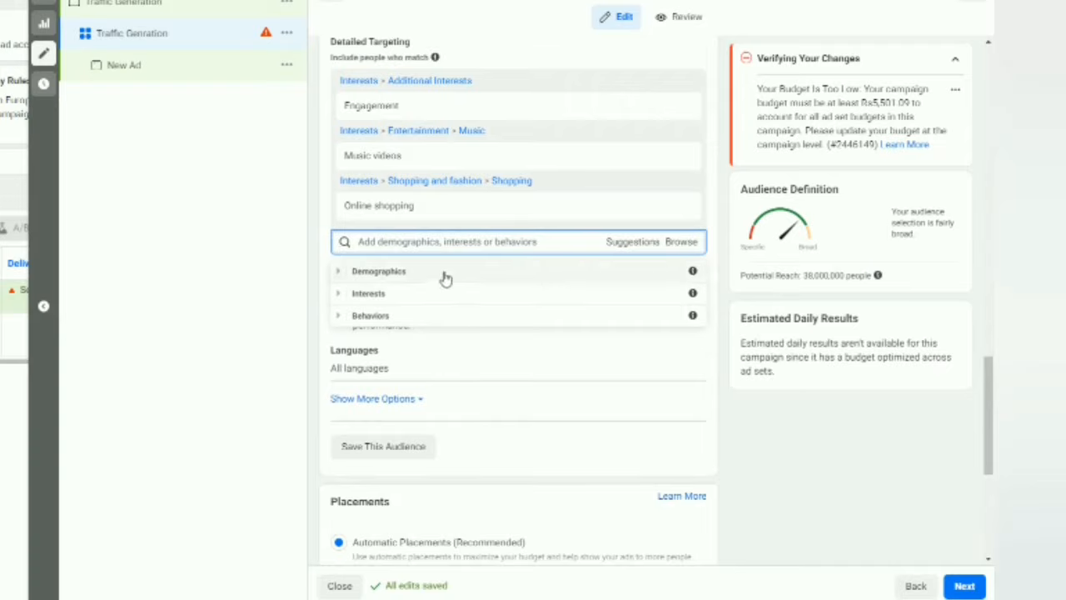
left_click(271, 354)
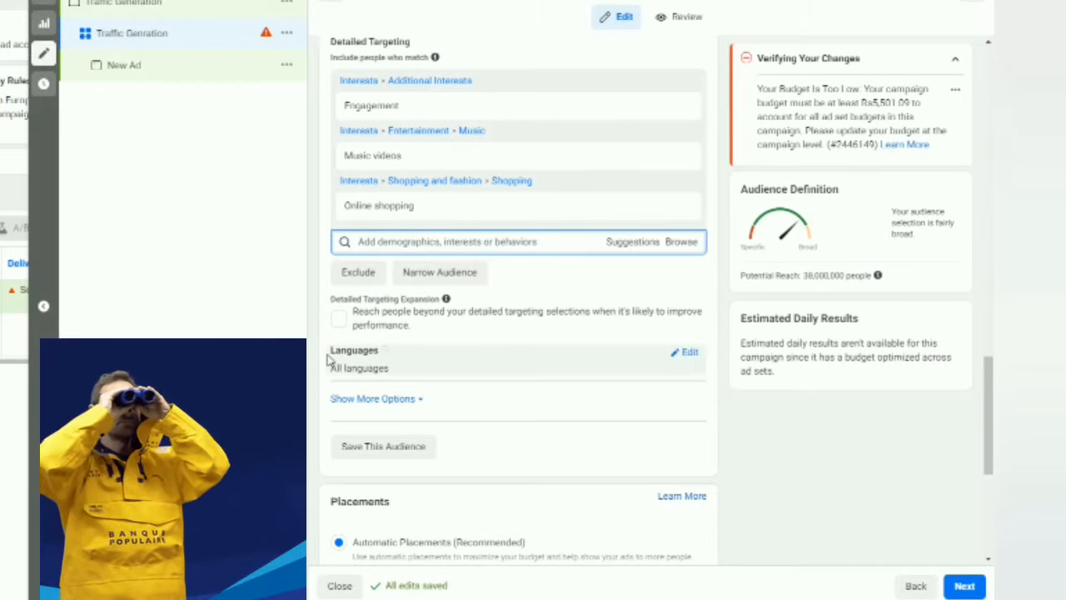
Remove the Online shopping, Music videos and Engagement interests from the ad set's detailed targeting
mouse_move(417, 212)
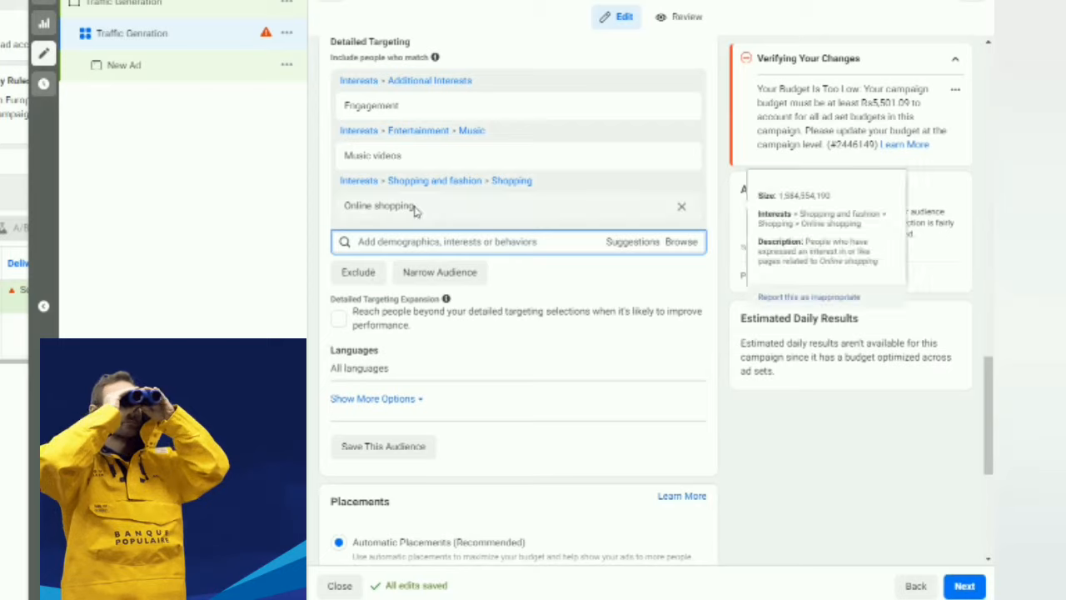
left_click(681, 208)
mouse_move(681, 159)
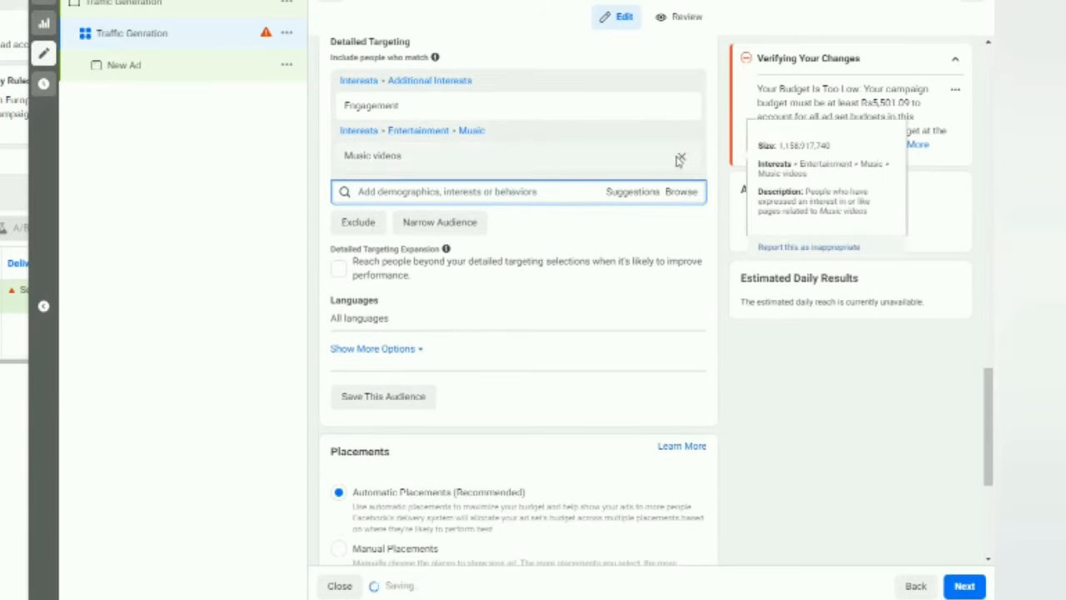
left_click(682, 159)
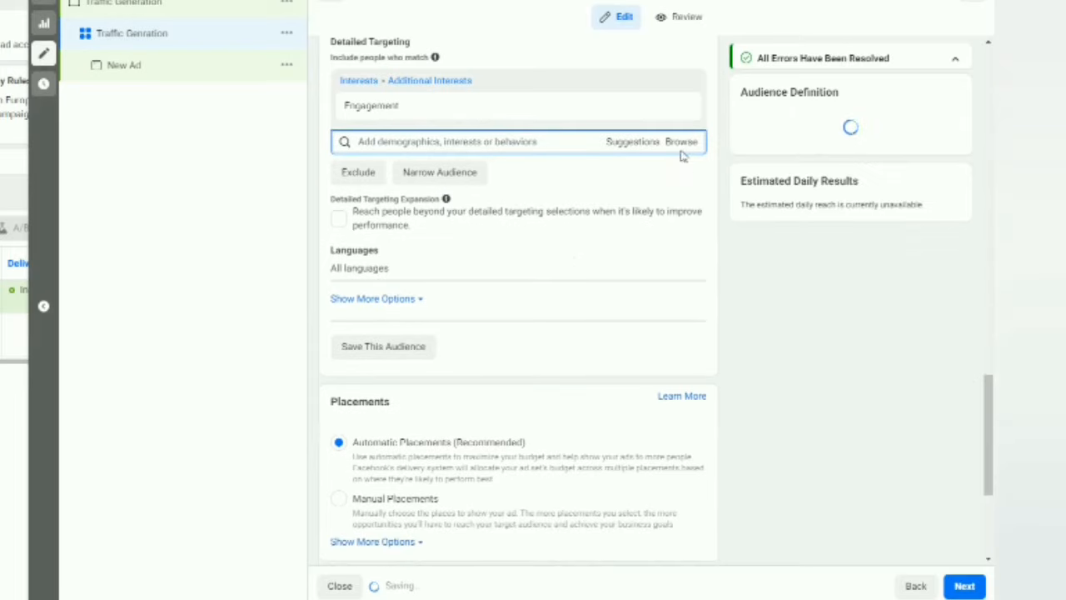
left_click(683, 110)
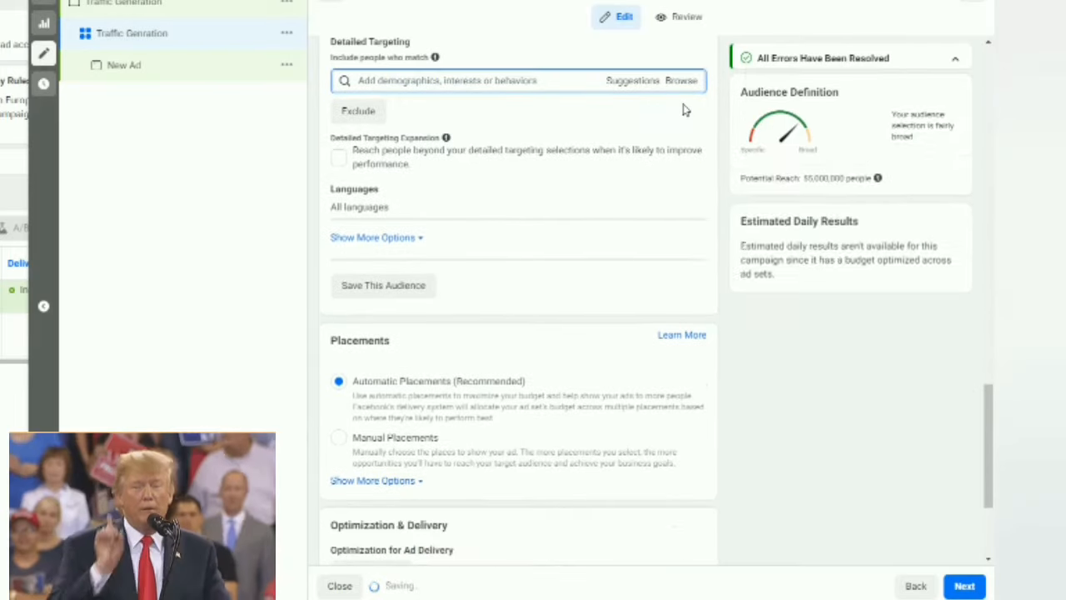
scroll(590, 188, "up", 2)
scroll(594, 190, "up", 1)
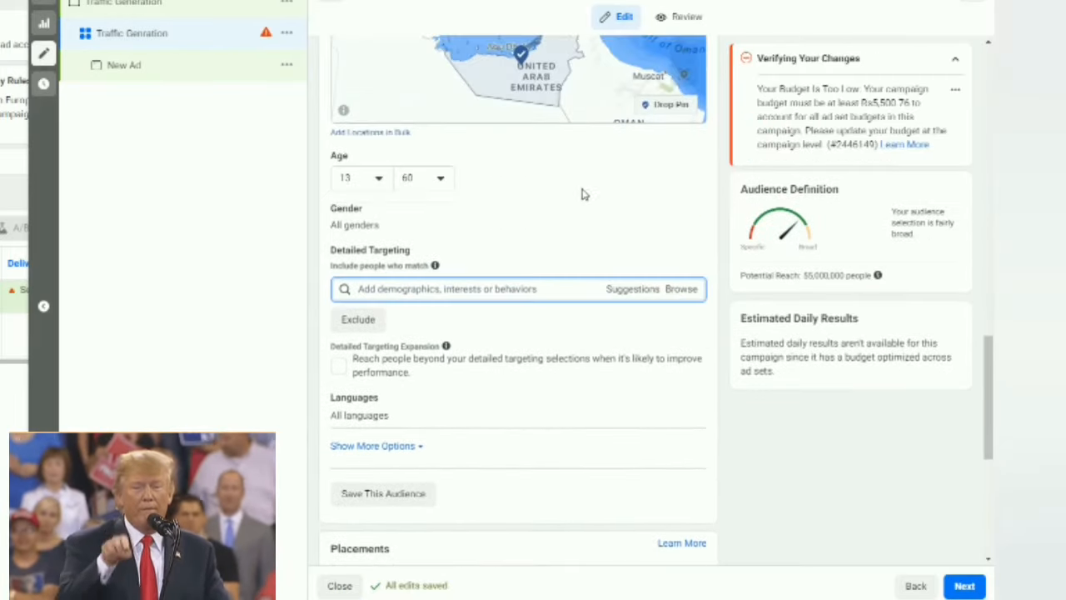